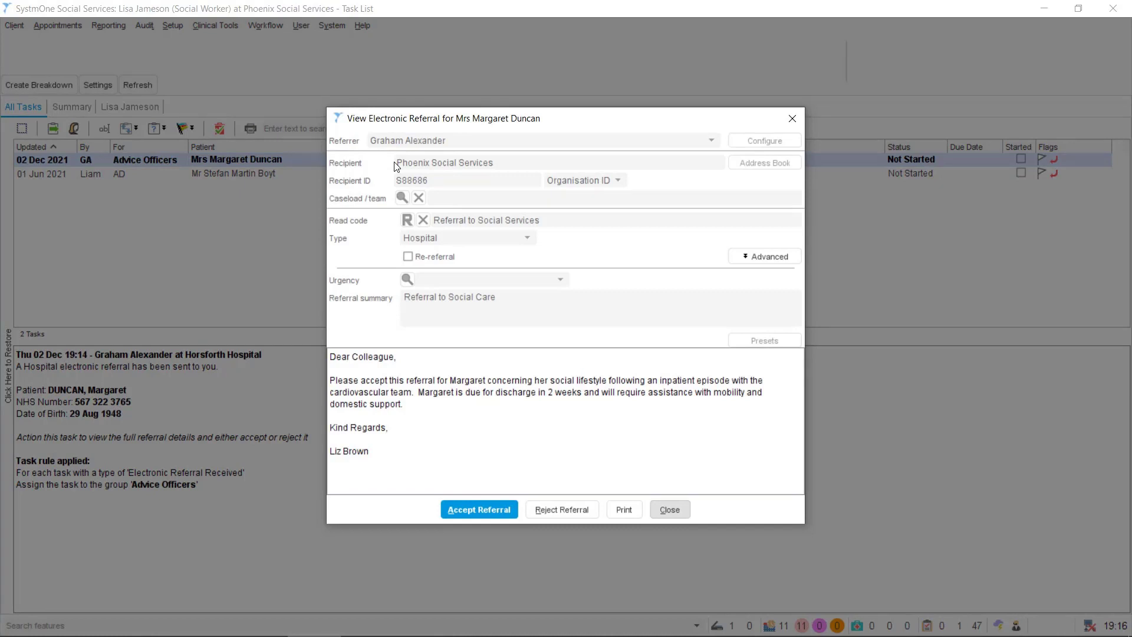
Accept the hospital's 02 Dec 2021 electronic referral as Waiting For Assessment for Physical Support
click(475, 511)
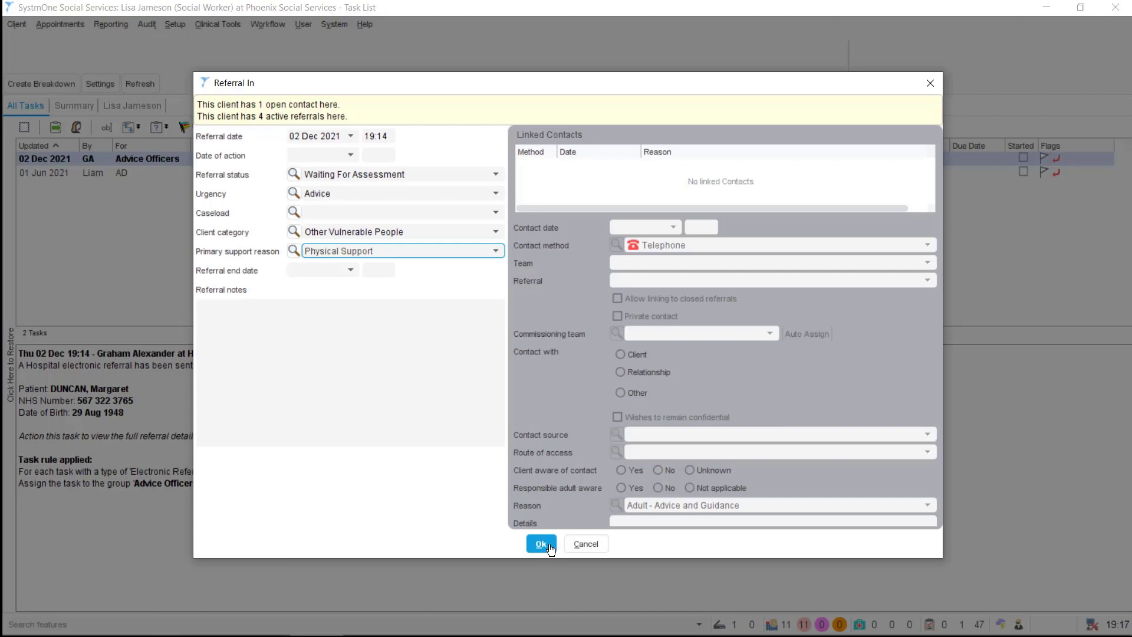
click(550, 548)
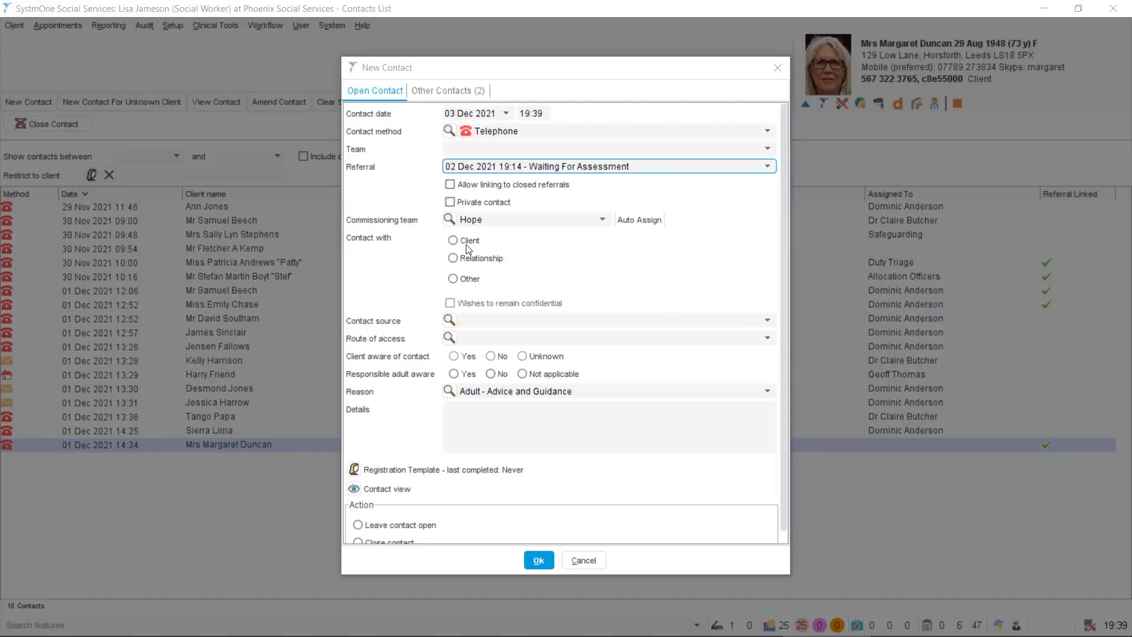
Log a telephone contact from the client's carer, left open and assigned to Advice Officers
click(455, 241)
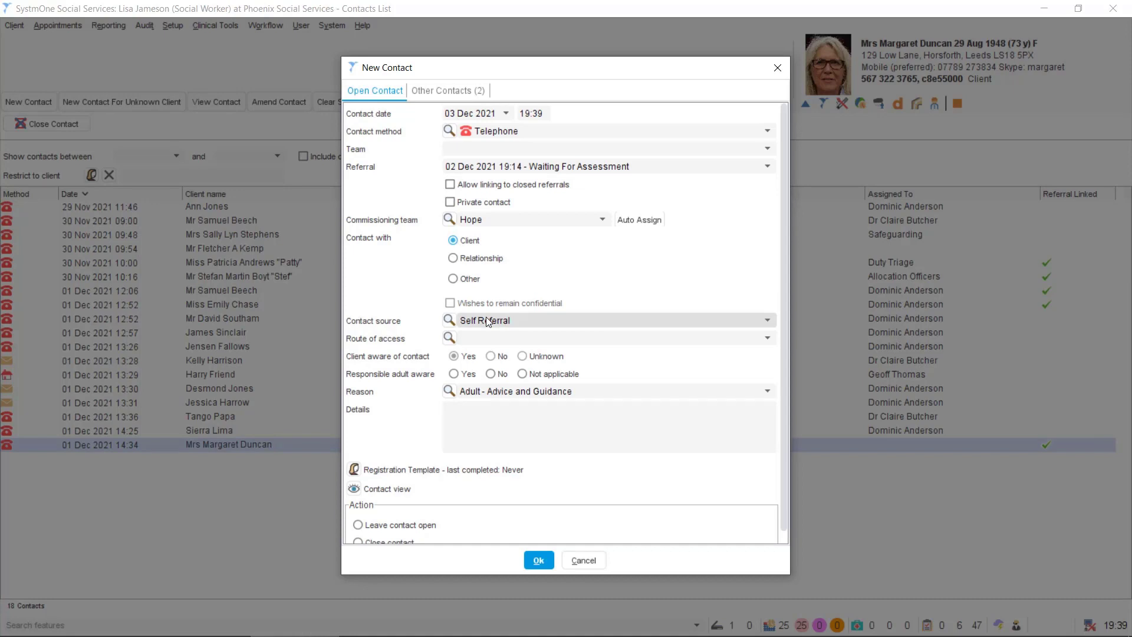
click(453, 257)
double_click(518, 250)
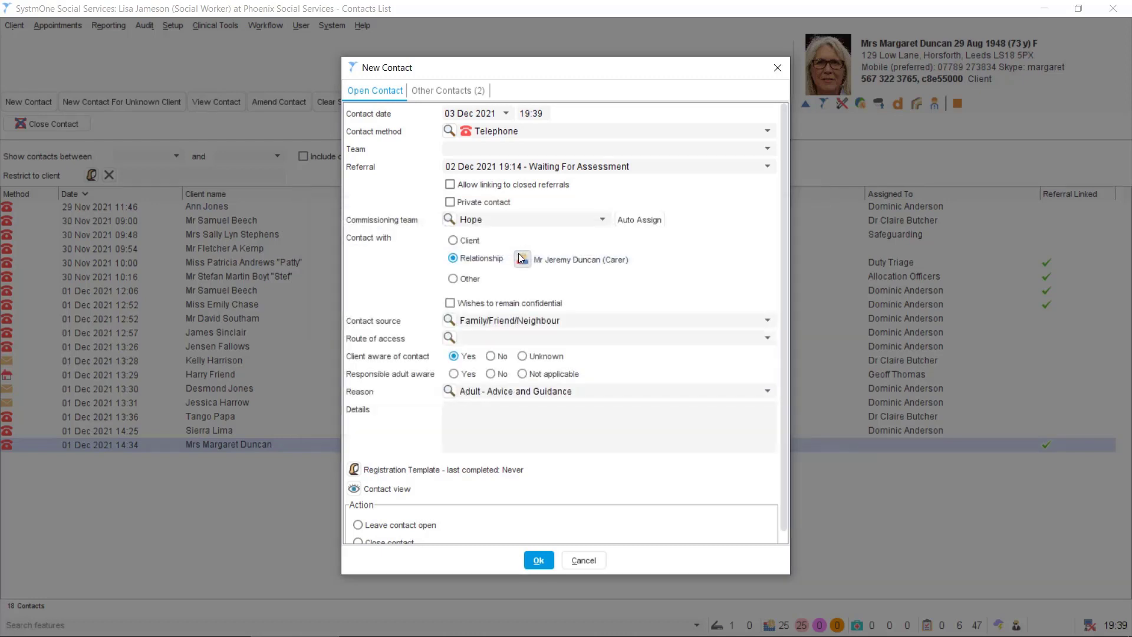
click(489, 413)
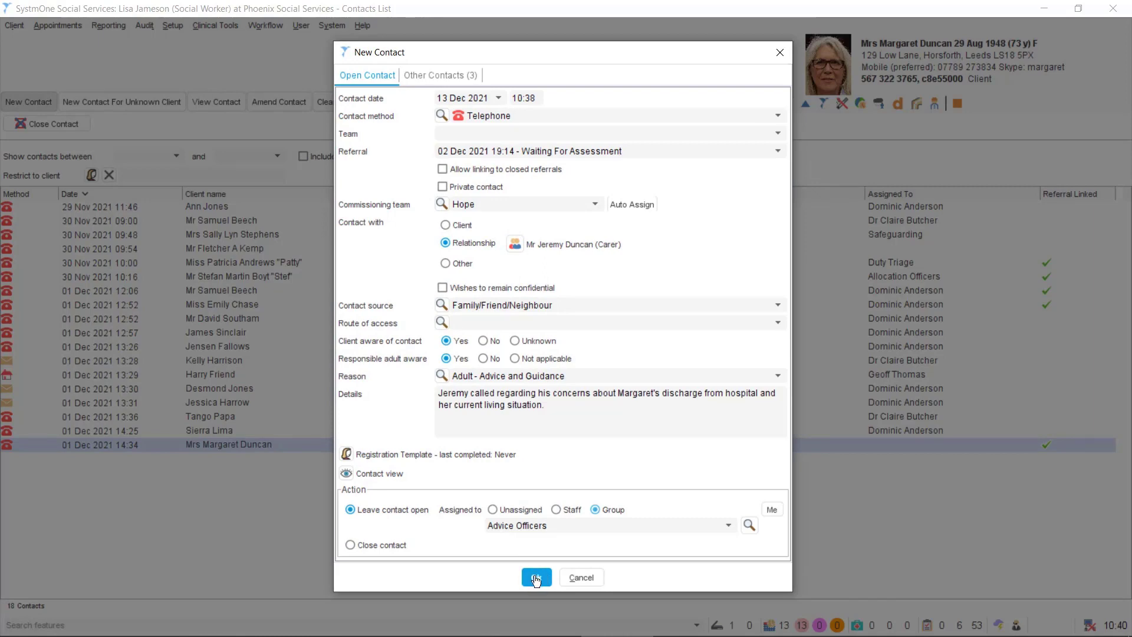
click(535, 580)
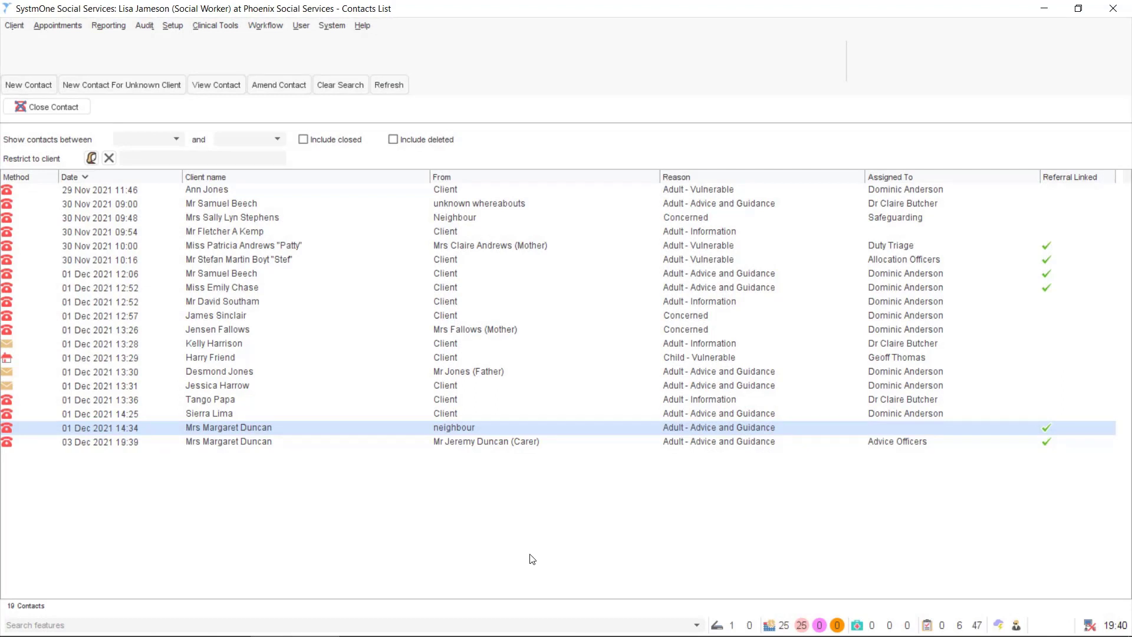
Close the 03 Dec carer contact with a Requires Triage workflow sent to the Duty Triage group
right_click(461, 442)
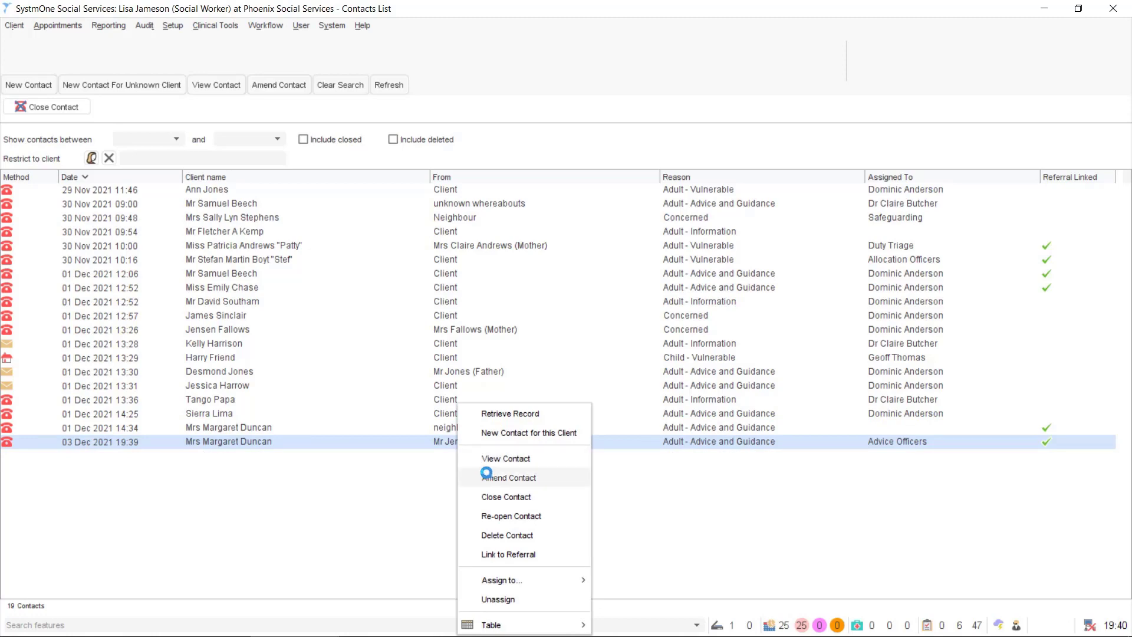
click(491, 478)
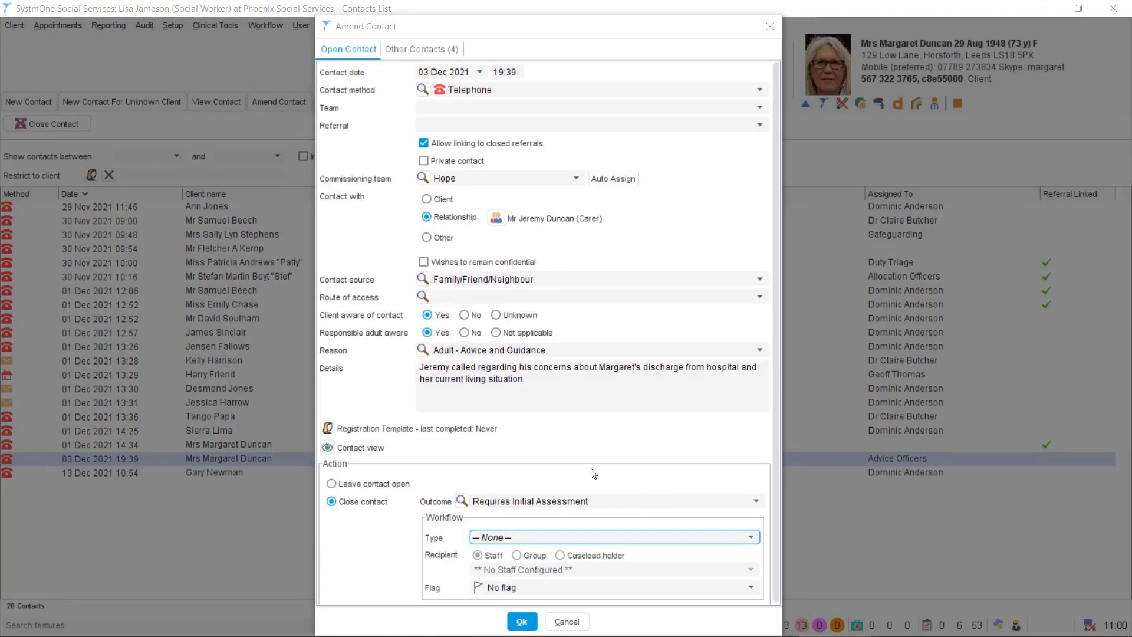
click(521, 541)
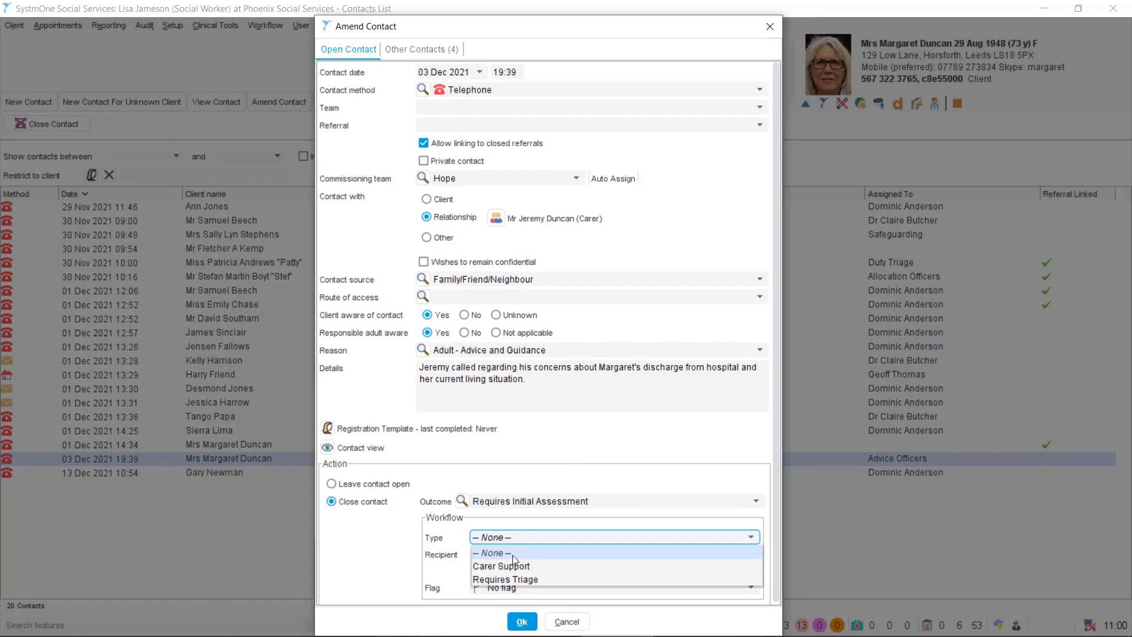
click(518, 580)
click(517, 555)
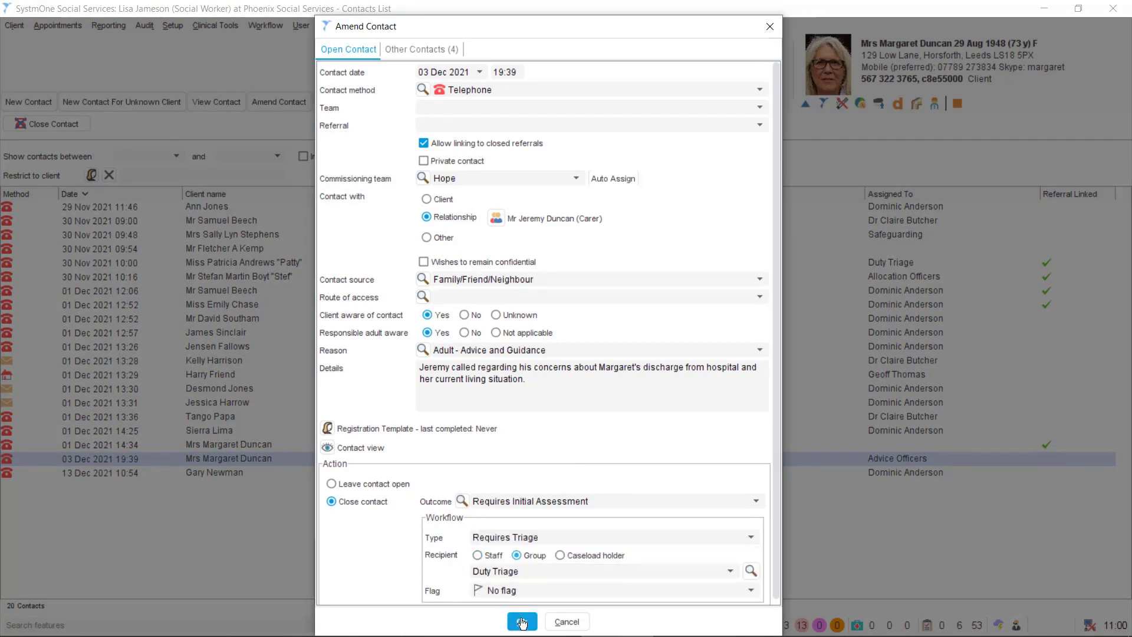
click(521, 622)
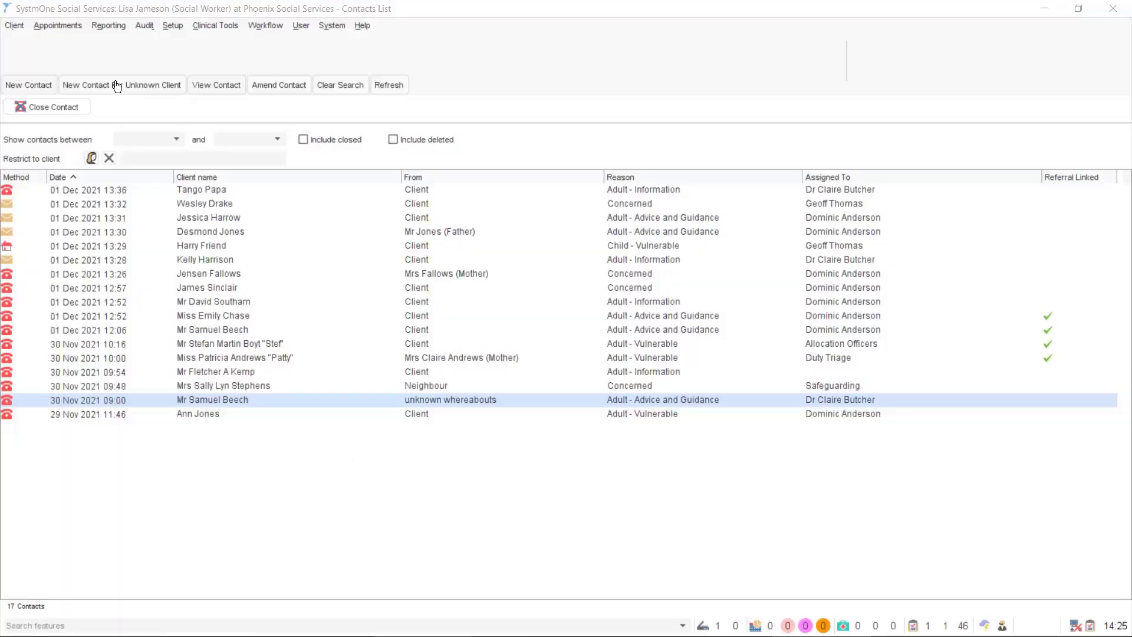
click(115, 85)
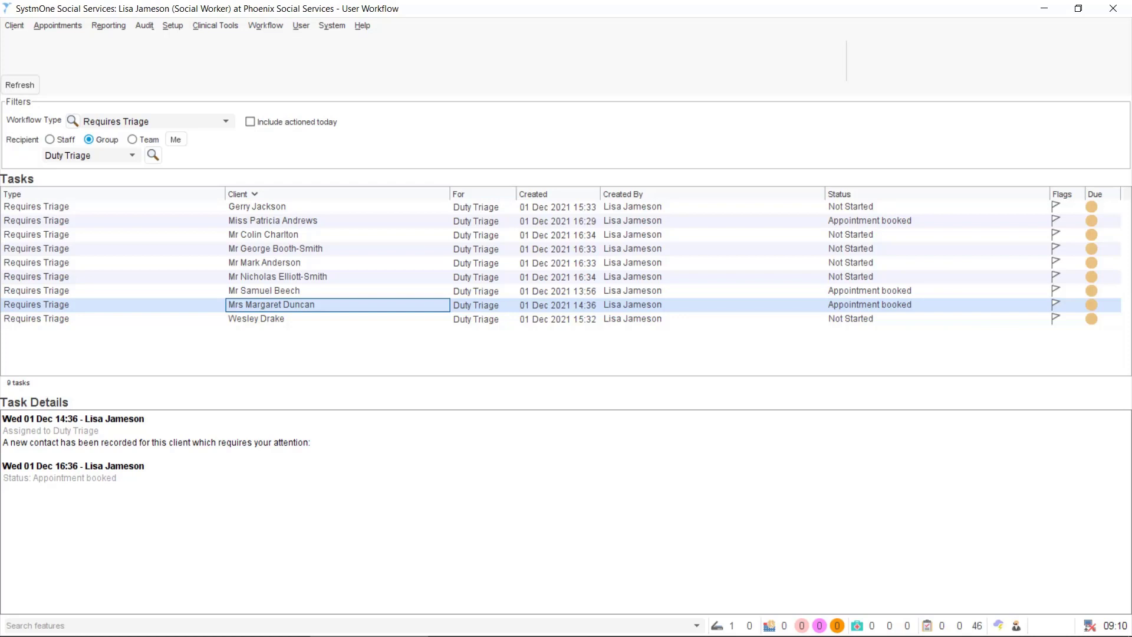
Retrieve the client's full record from her Requires Triage task in User Workflow
right_click(308, 305)
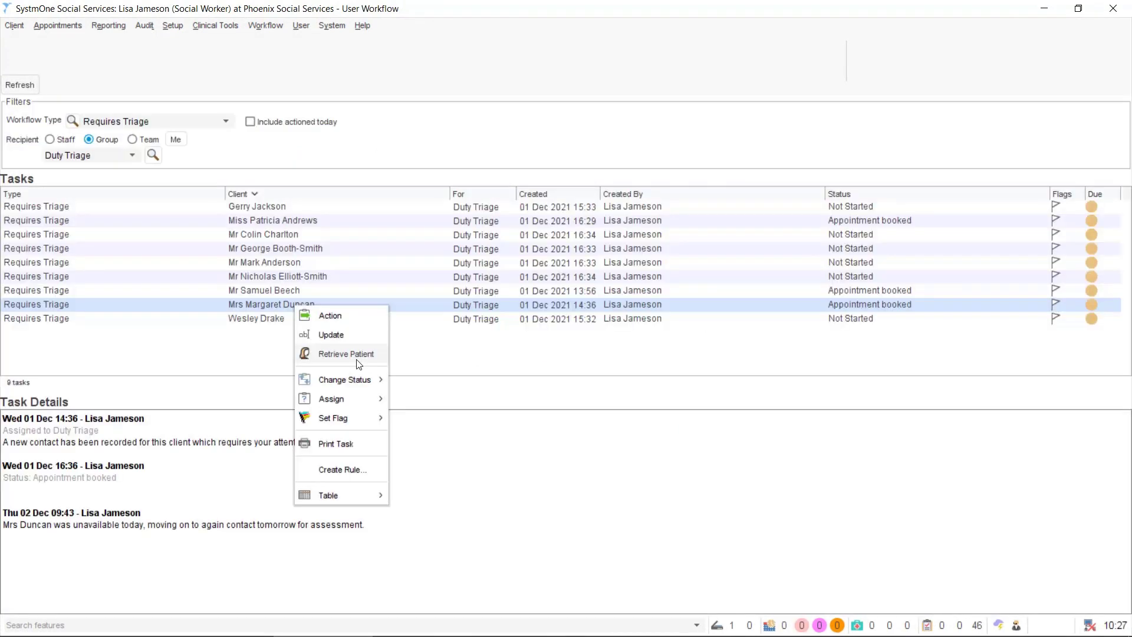
click(348, 354)
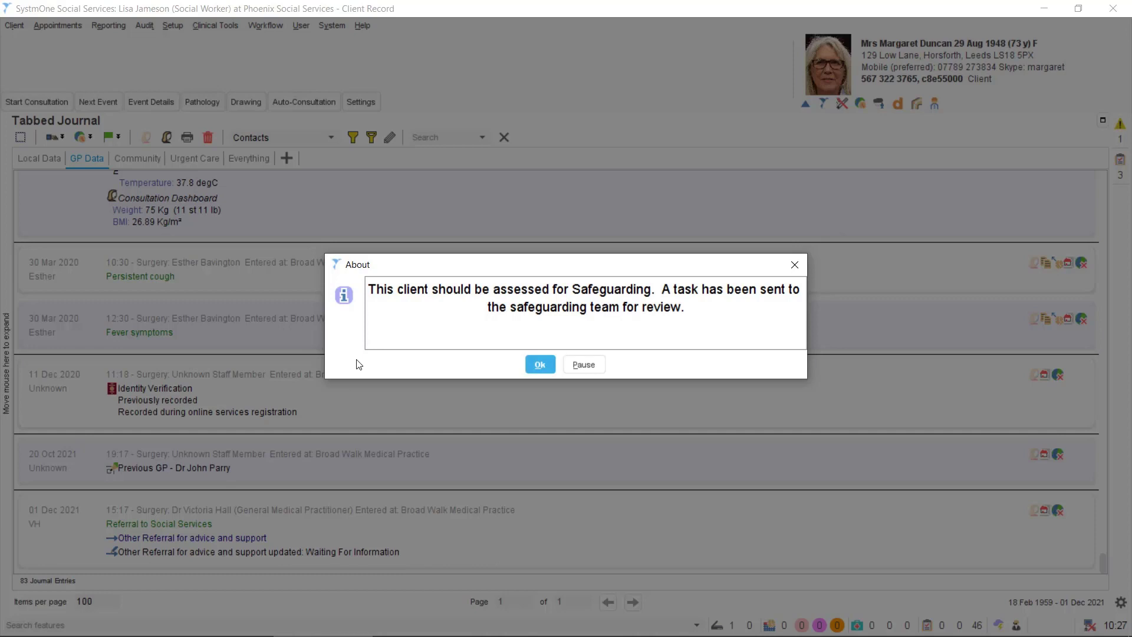
Dismiss the safeguarding prompt and browse the GP, Community Nursing and Continuing Healthcare journal entries
click(540, 364)
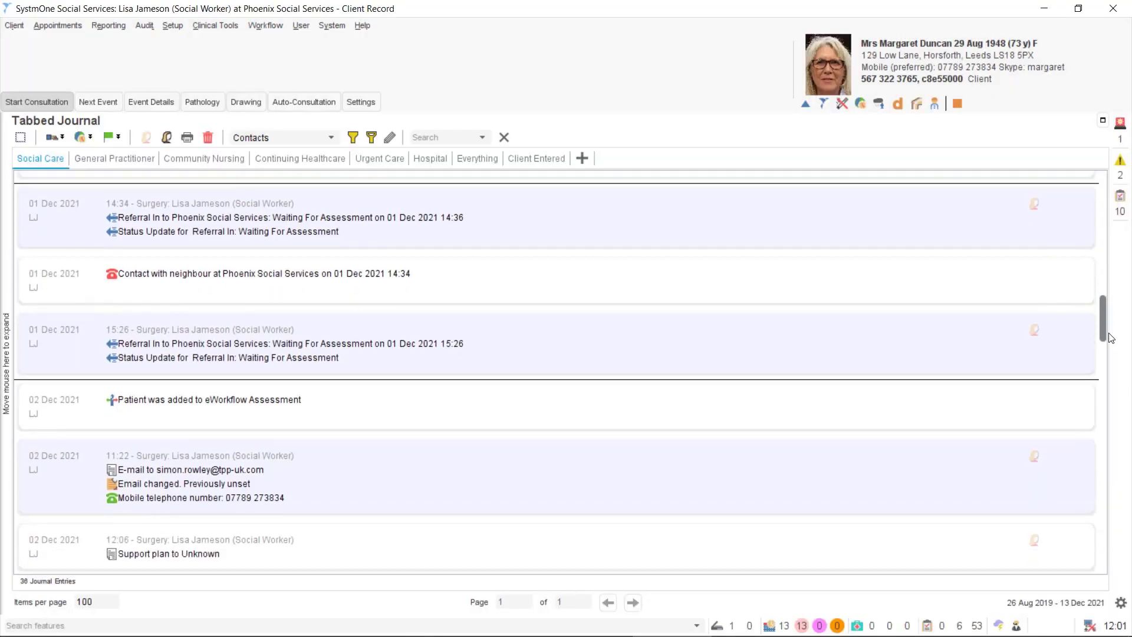
drag(1109, 335, 1080, 402)
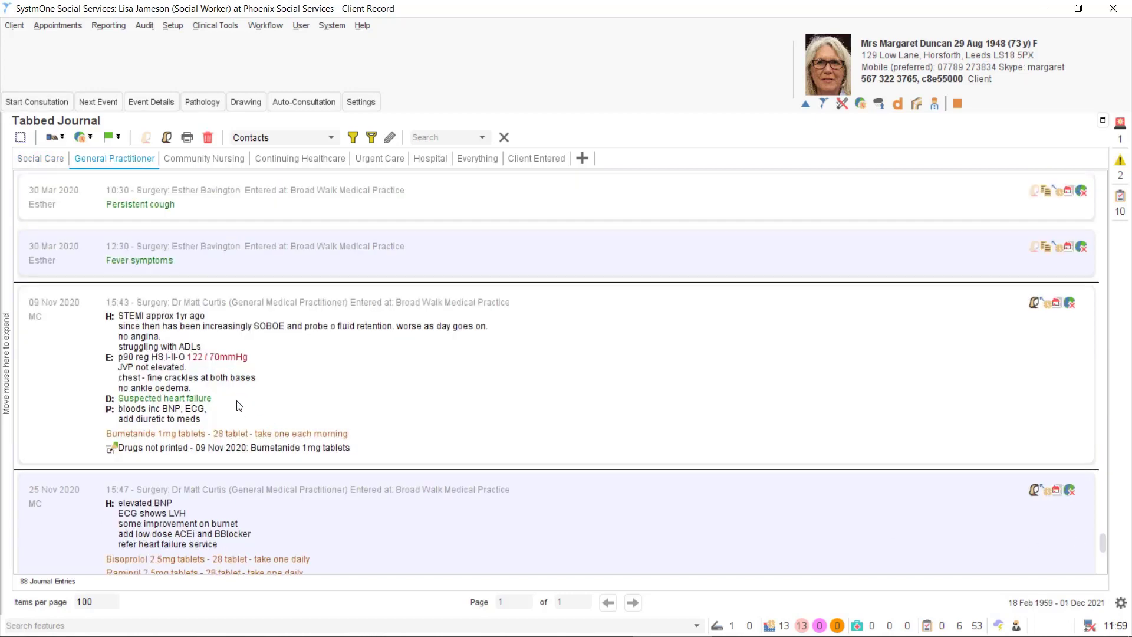
click(217, 369)
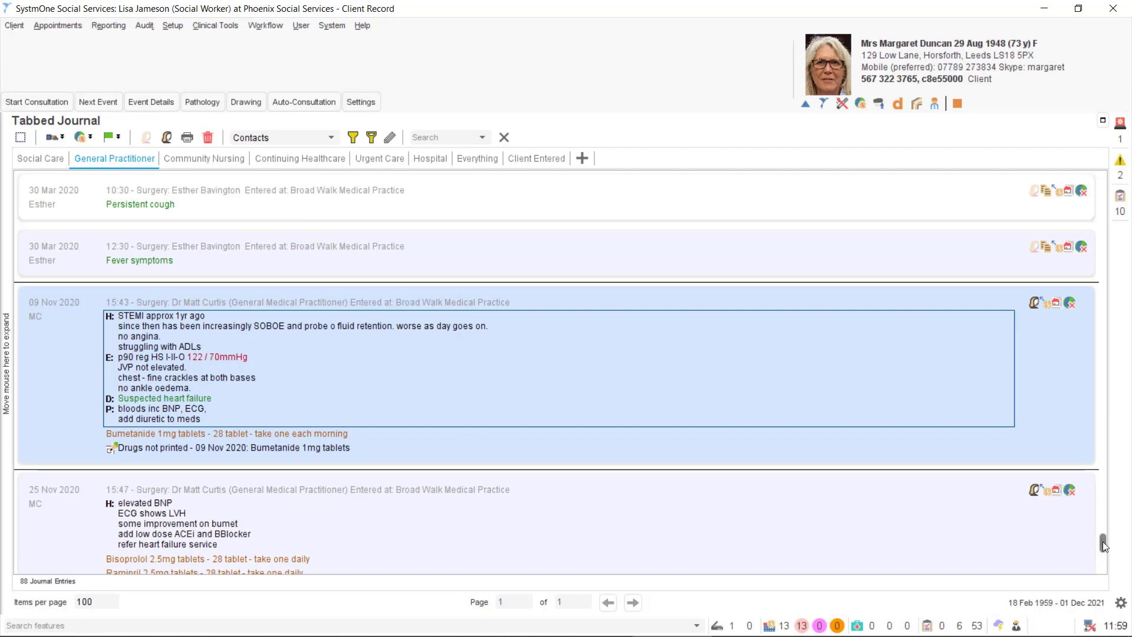
click(204, 158)
click(288, 159)
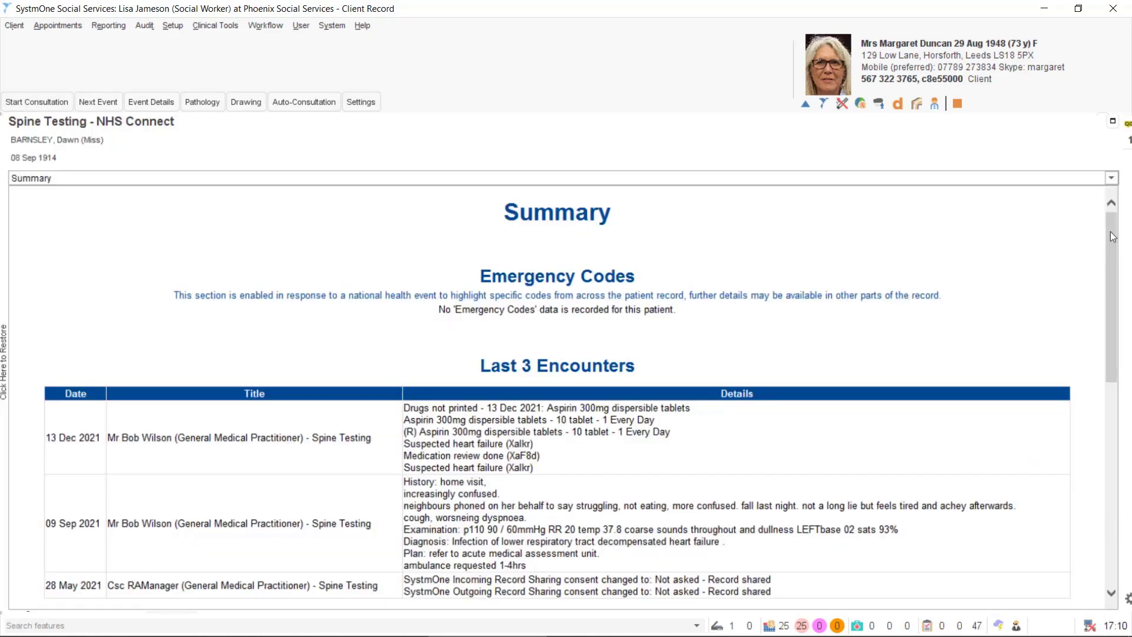
Scroll through the NHS Connect summary and bring up the list of summary record views
drag(1112, 237, 1101, 447)
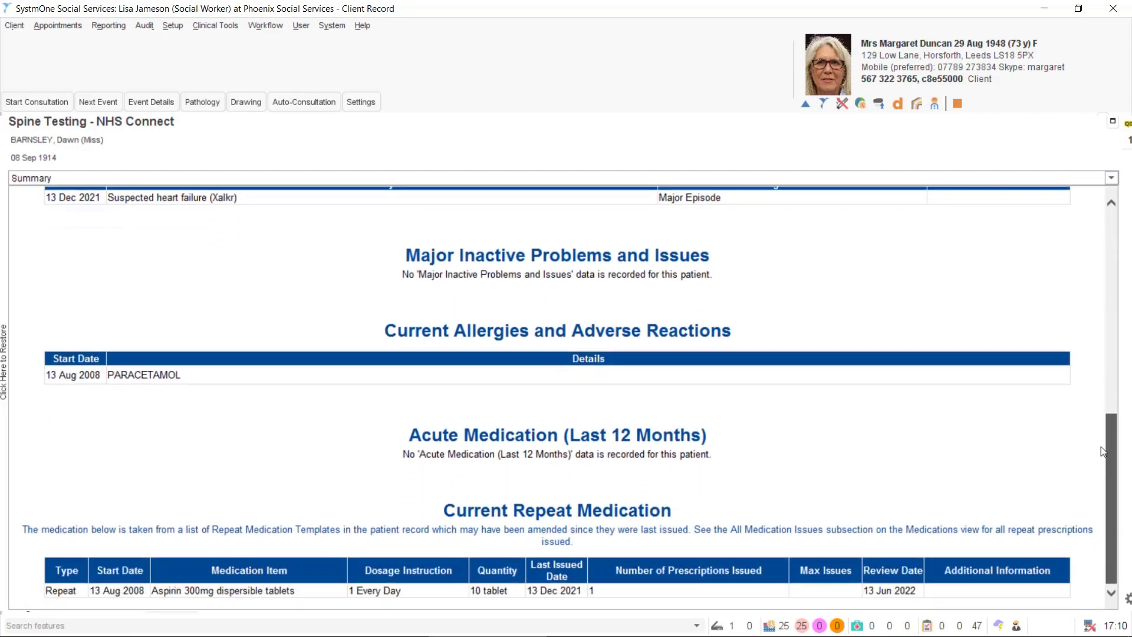
click(1059, 178)
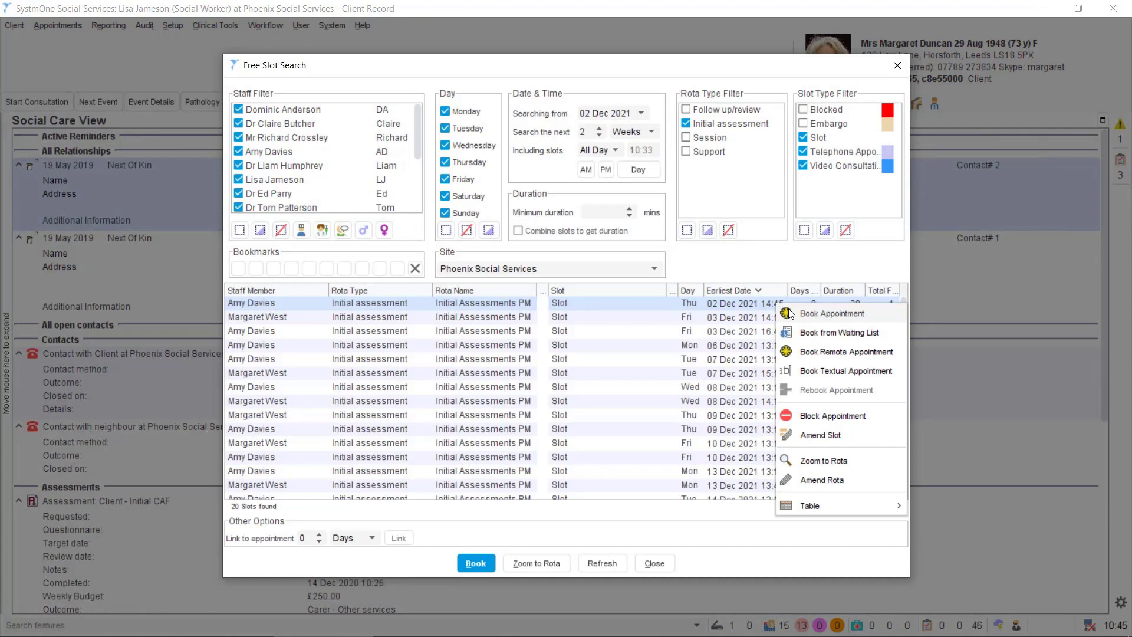
Book the first free slot as a 30-minute Initial CAF assessment on Thu 02 Dec 2021 at 14:45
click(790, 313)
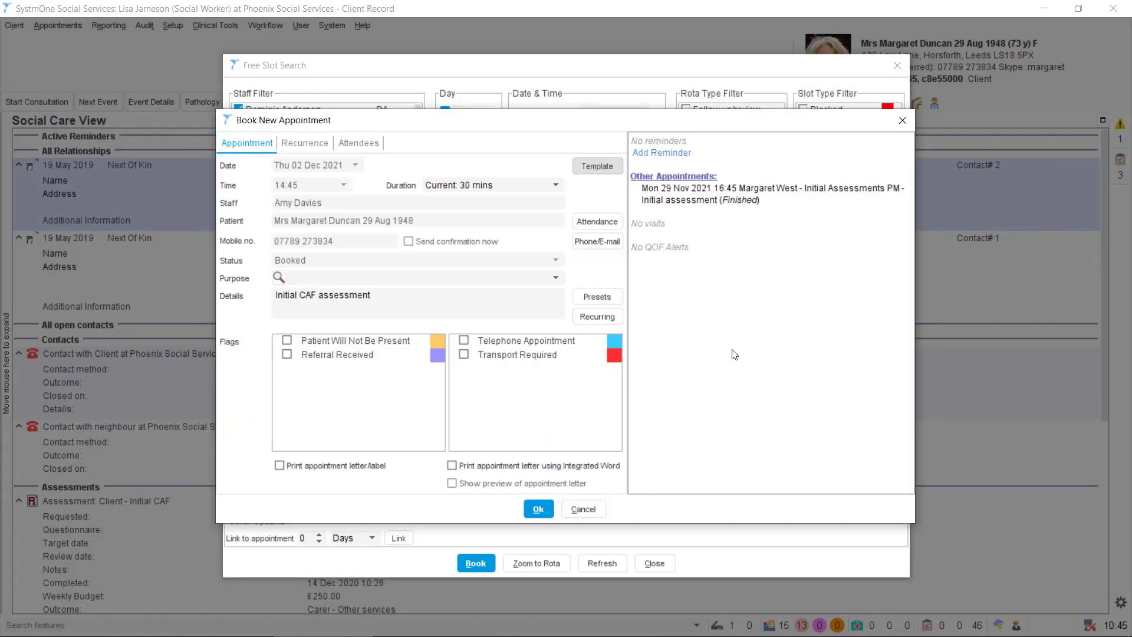
click(537, 509)
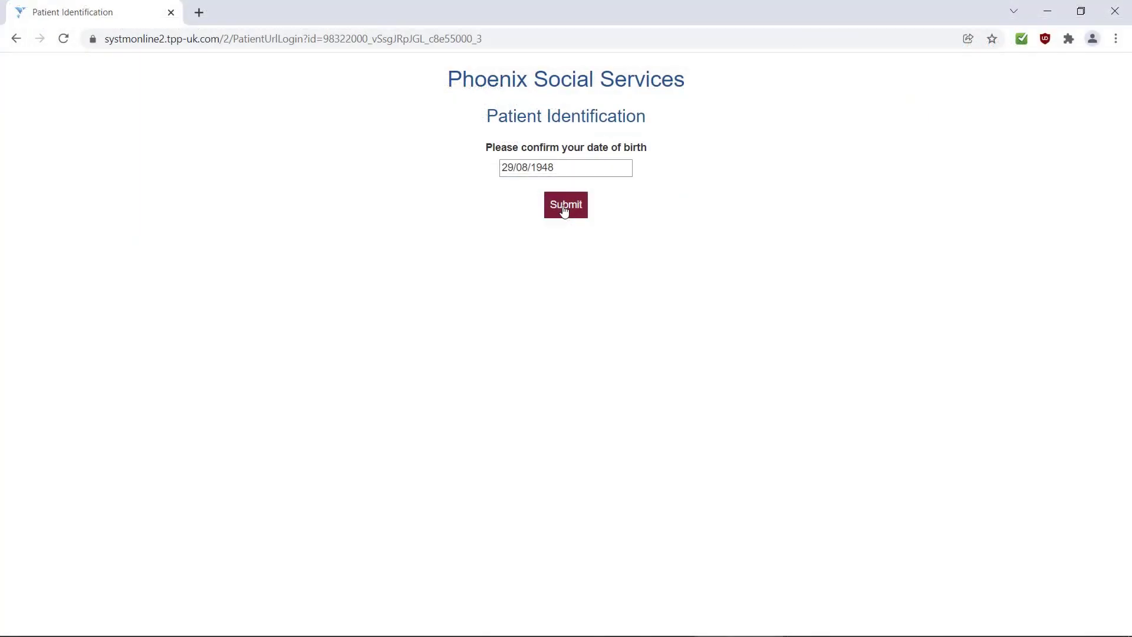
Confirm the date of birth and submit the Needs Self Assessment, answering Yes to socialising often
click(564, 211)
scroll(561, 210, down, 6)
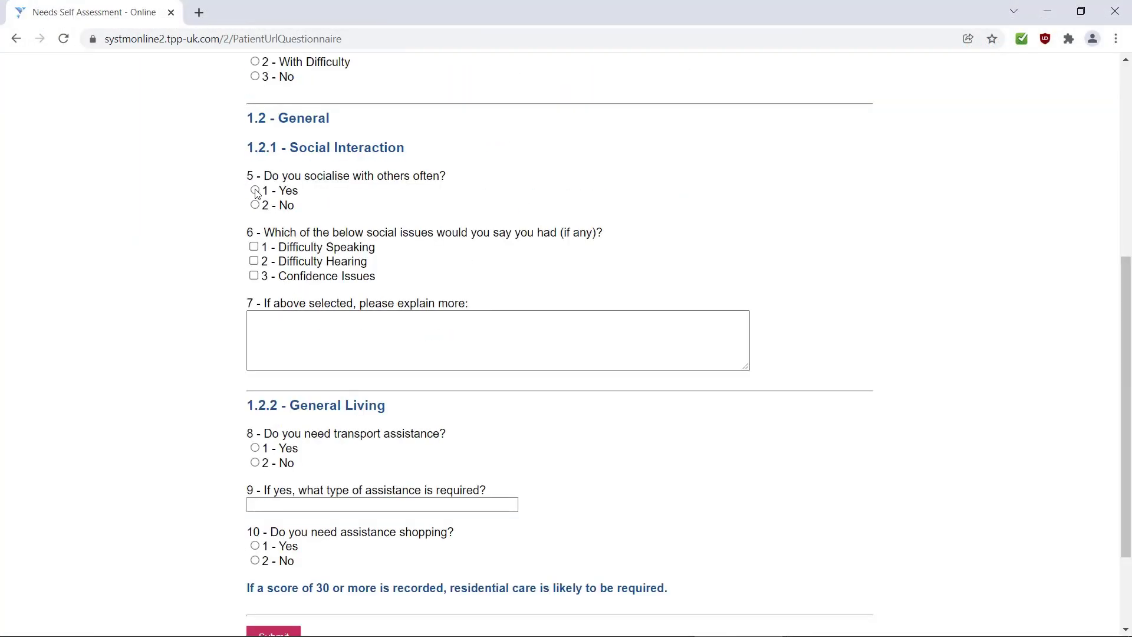
click(255, 190)
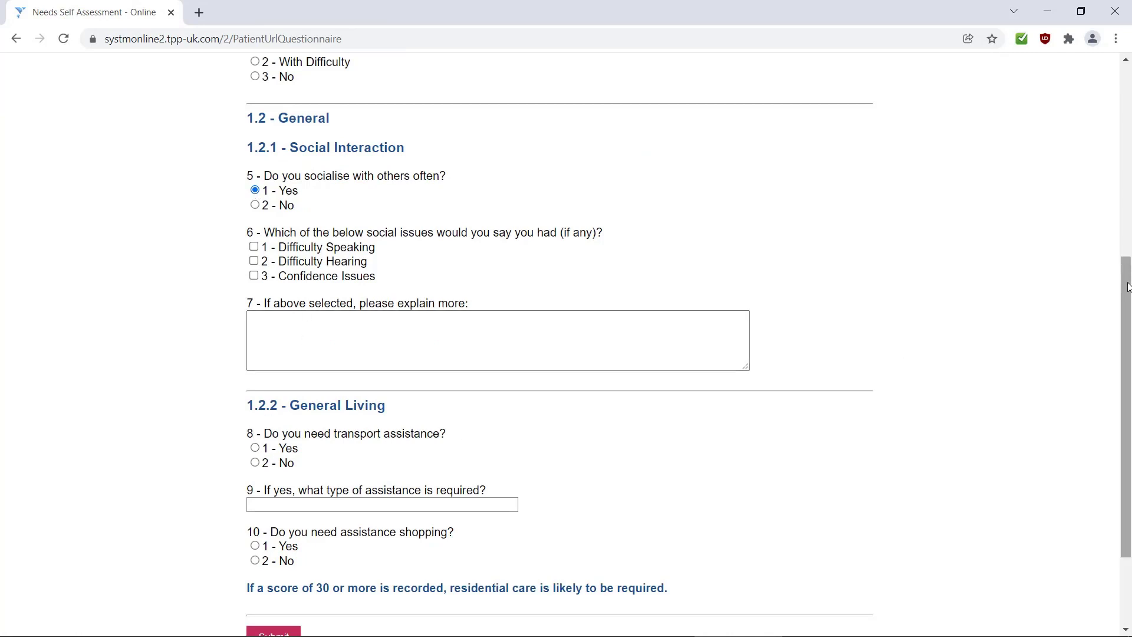
drag(1129, 288, 1129, 351)
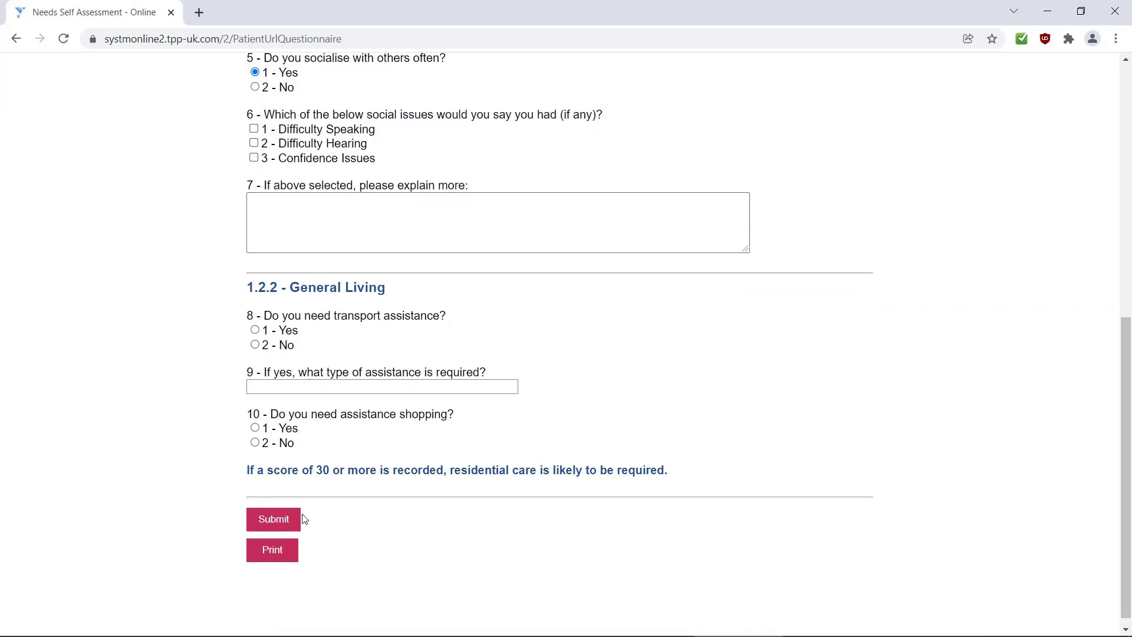
click(275, 516)
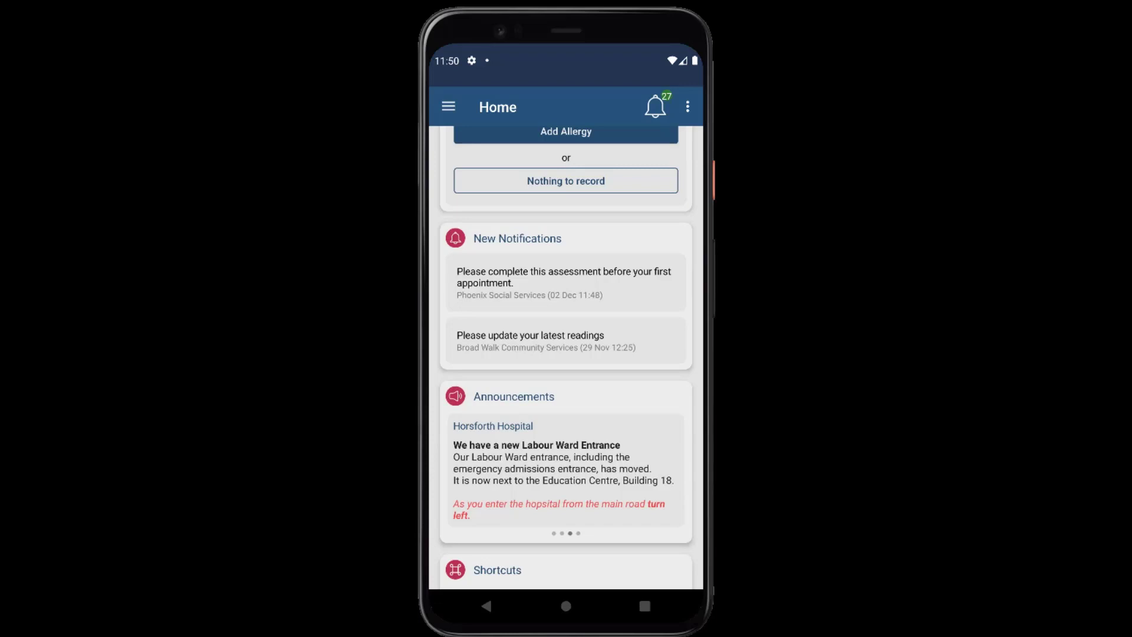
Read through the submitted Needs Self Assessment answers, then start a new Phoenix Social Services booking
scroll(566, 357, down, 1)
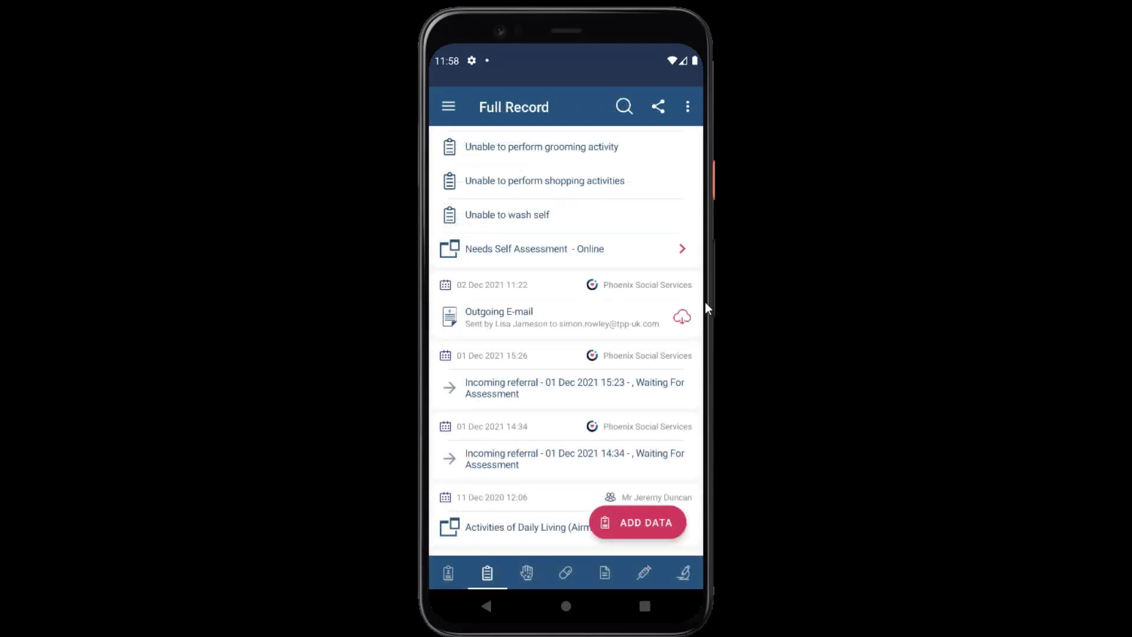
click(681, 250)
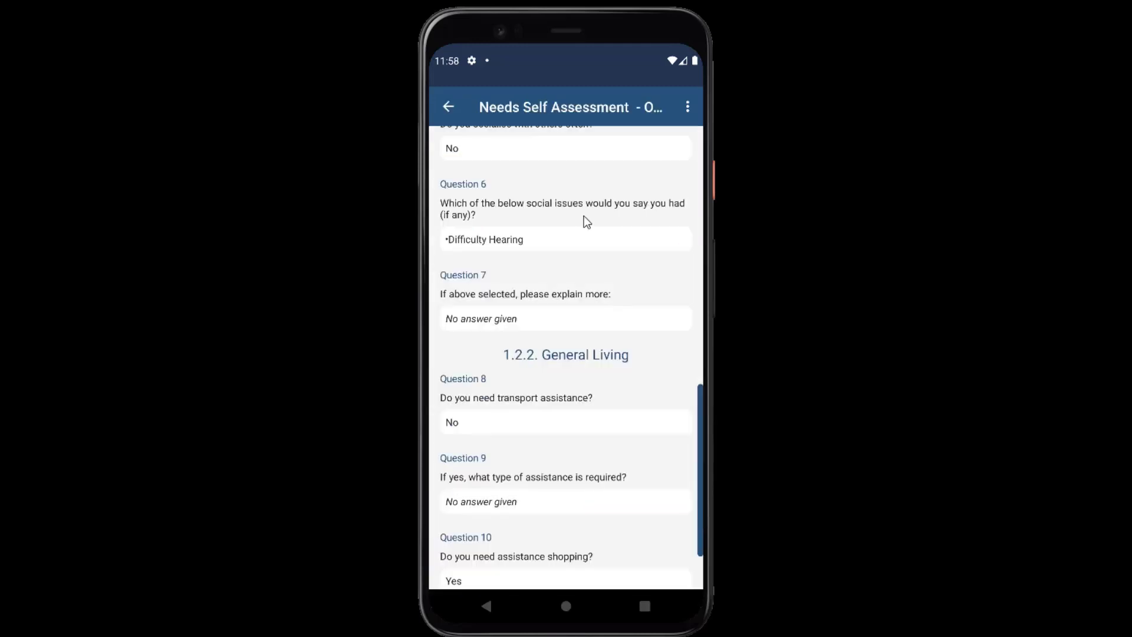
drag(583, 216, 599, 412)
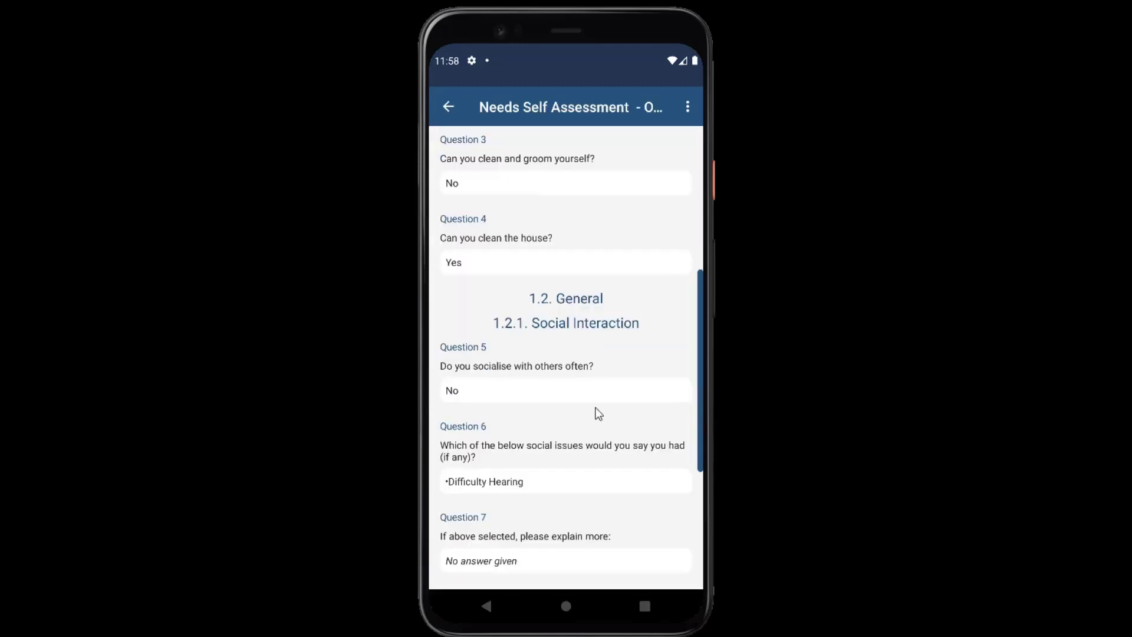
drag(596, 450, 583, 231)
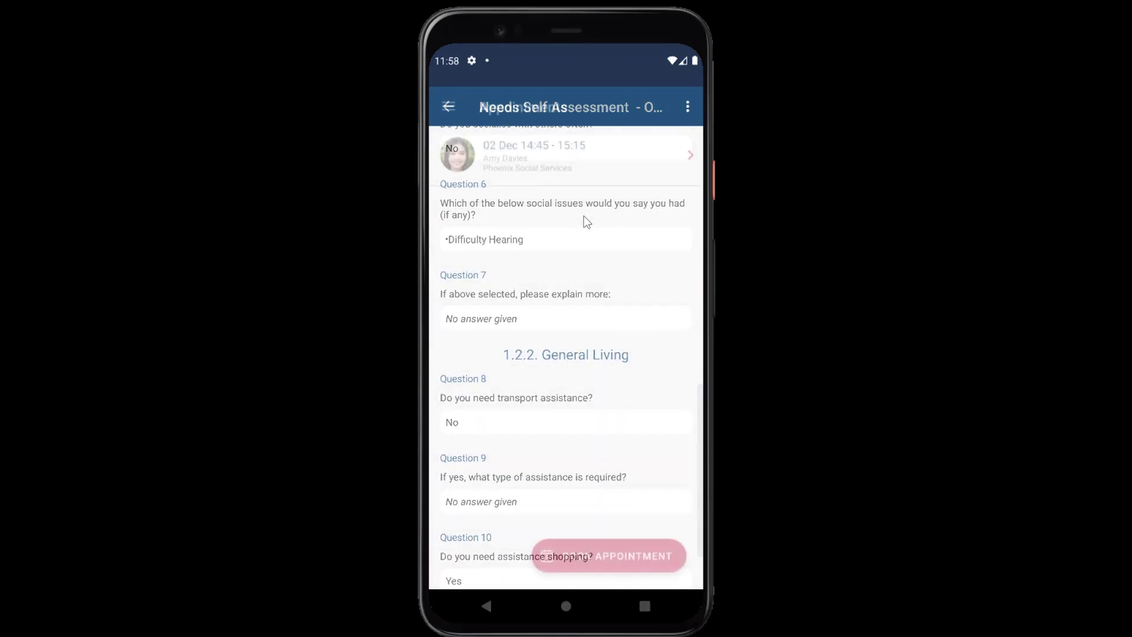
click(608, 556)
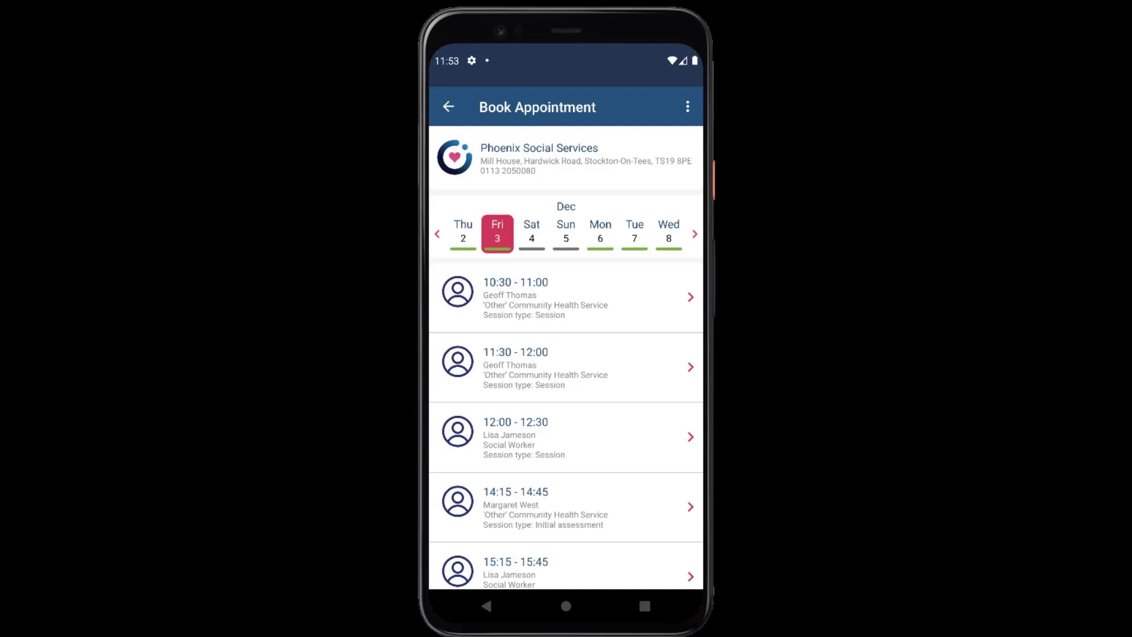
Book the Social Worker's 15:15–15:45 slot on Friday 3 December
scroll(566, 424, down, 3)
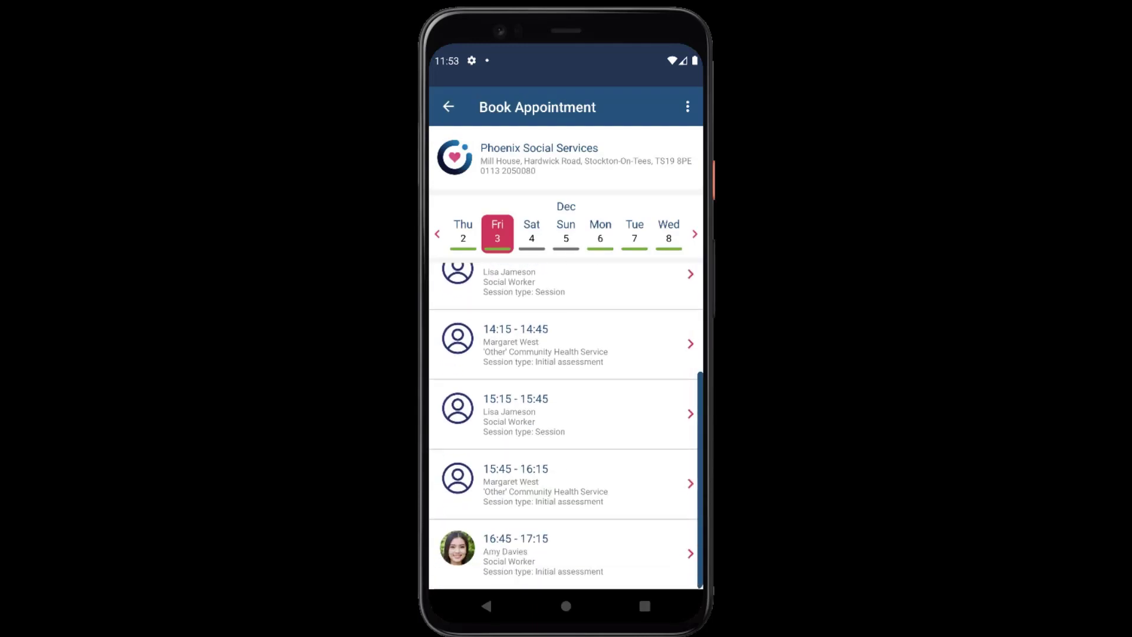
click(566, 413)
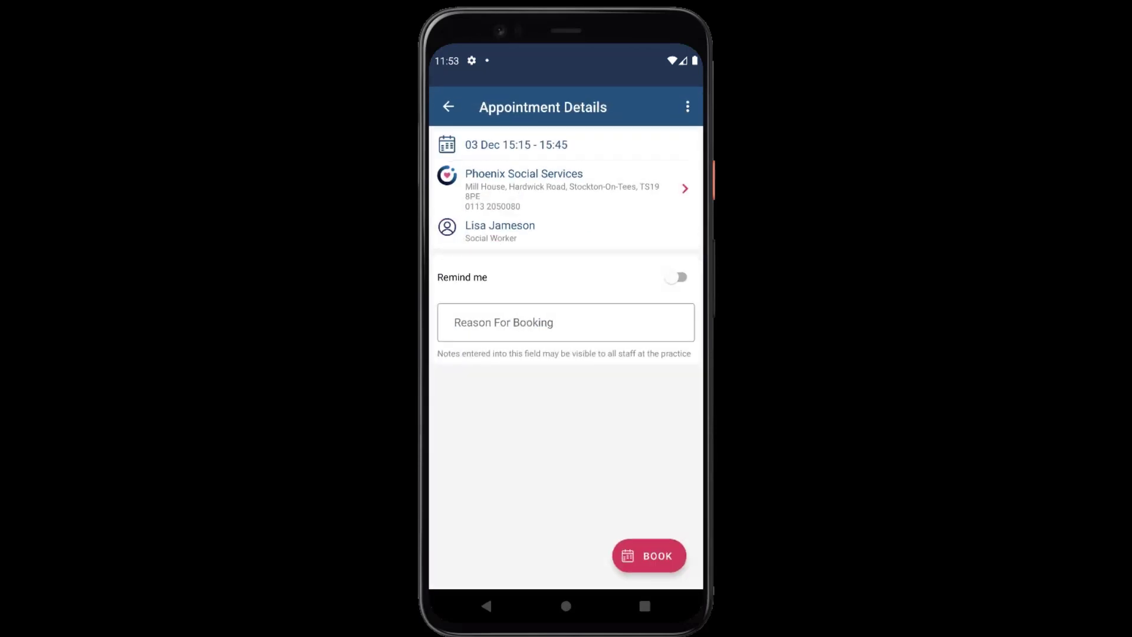
click(648, 555)
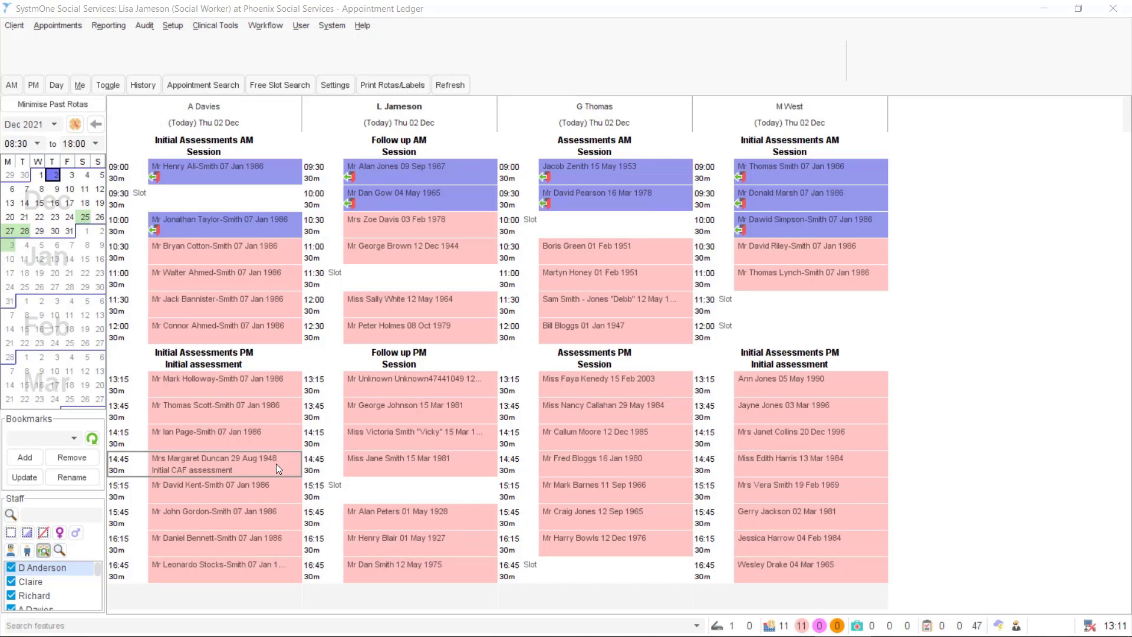
Open the client's record from her 14:45 Initial CAF appointment in the Appointment Ledger
double_click(276, 463)
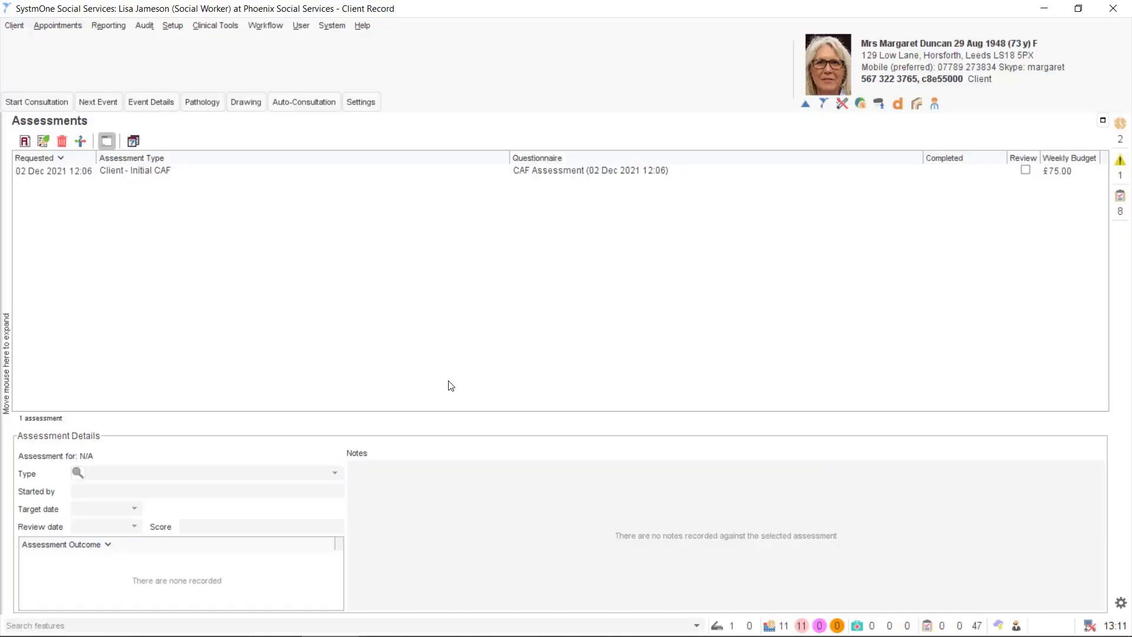
Complete the Initial CAF: help needed about half the time, family gives some help, past neglect history
right_click(169, 172)
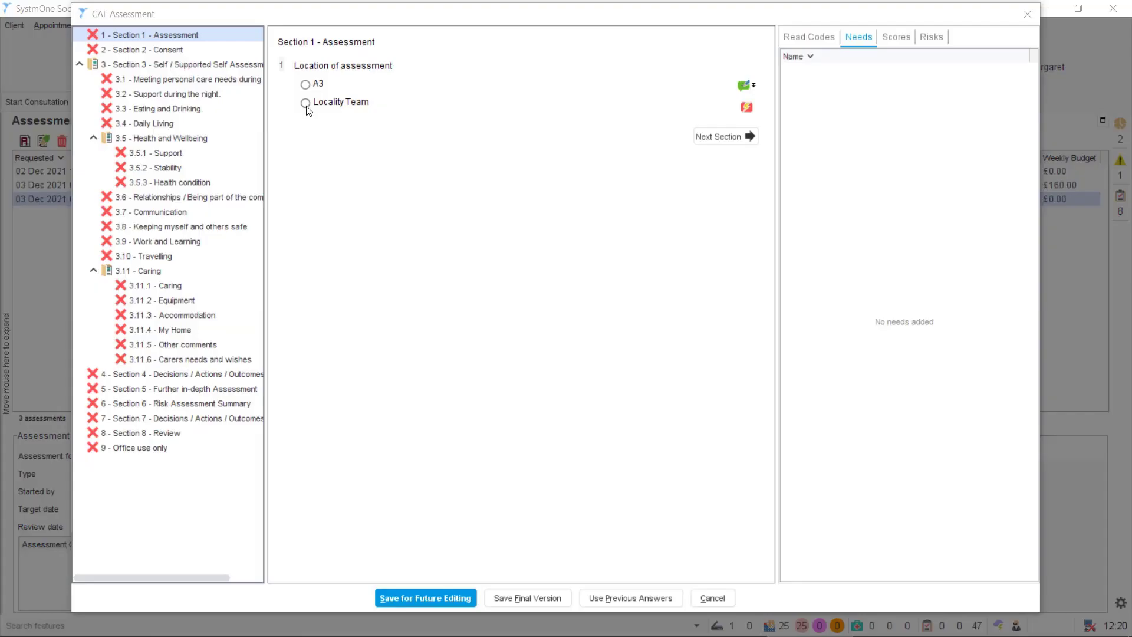
click(305, 103)
click(175, 49)
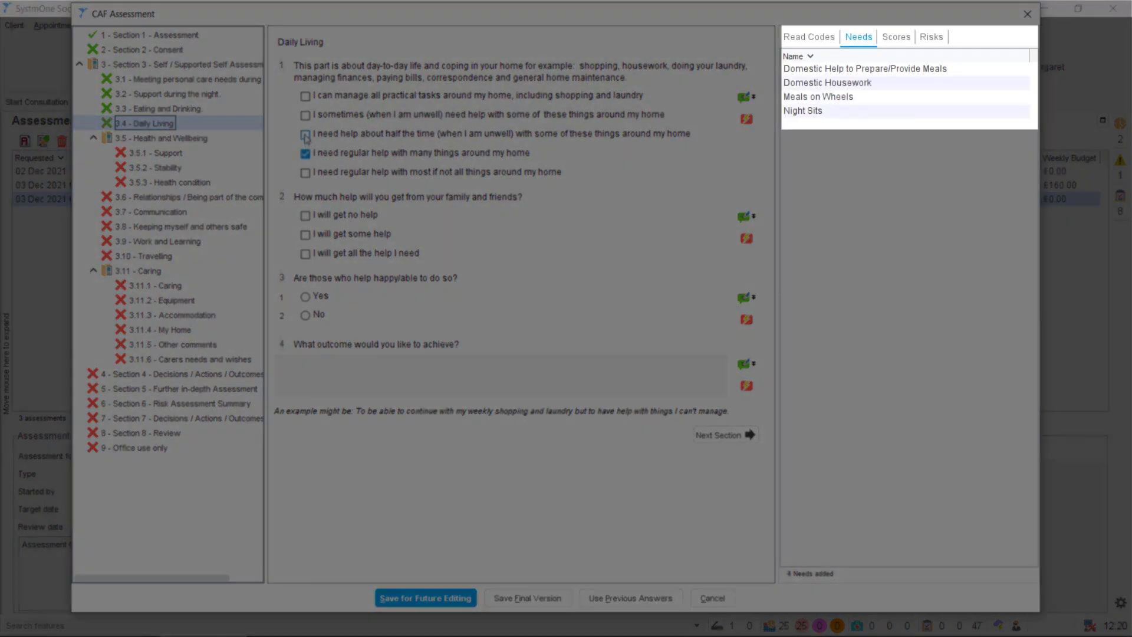
click(305, 135)
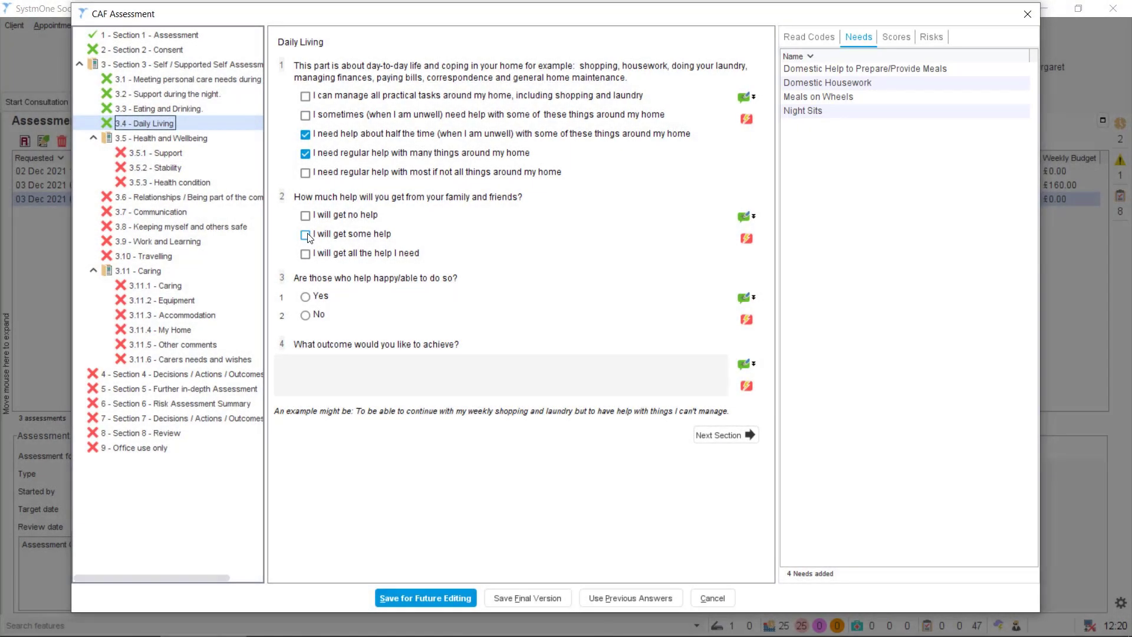
click(306, 234)
click(305, 234)
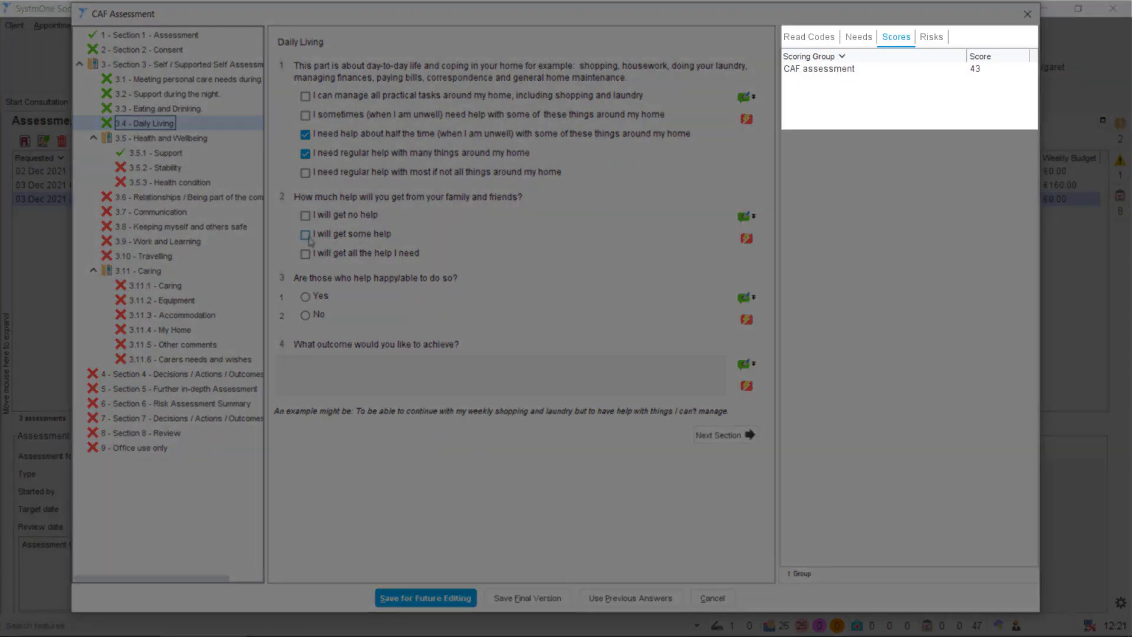
click(306, 235)
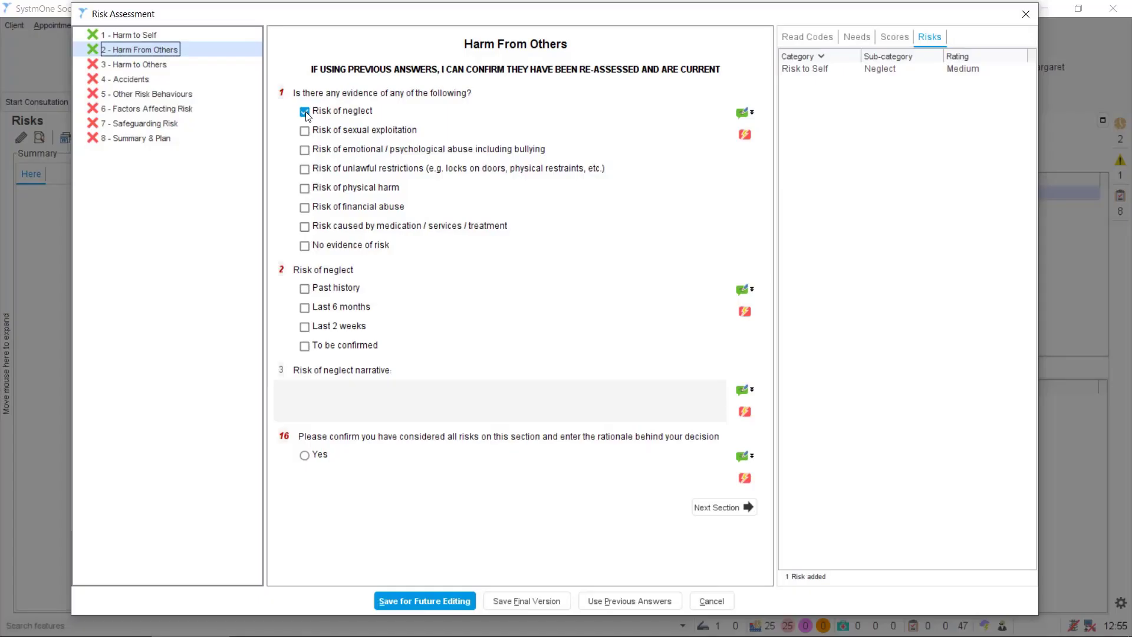
click(304, 289)
click(305, 455)
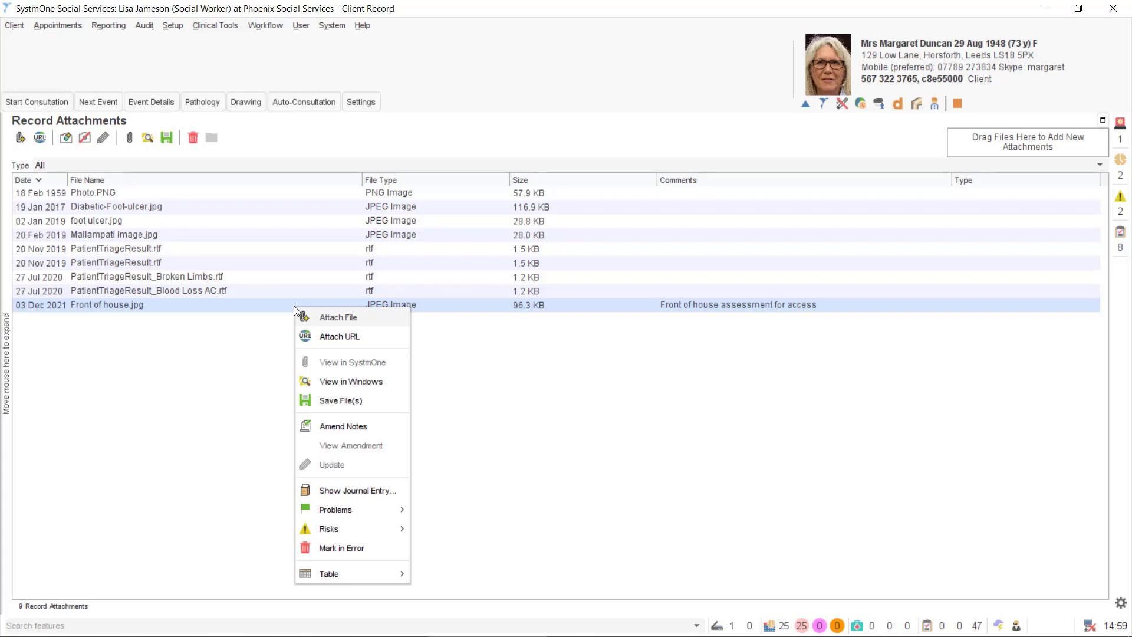
View the Front of house.jpg attachment in Windows
click(341, 381)
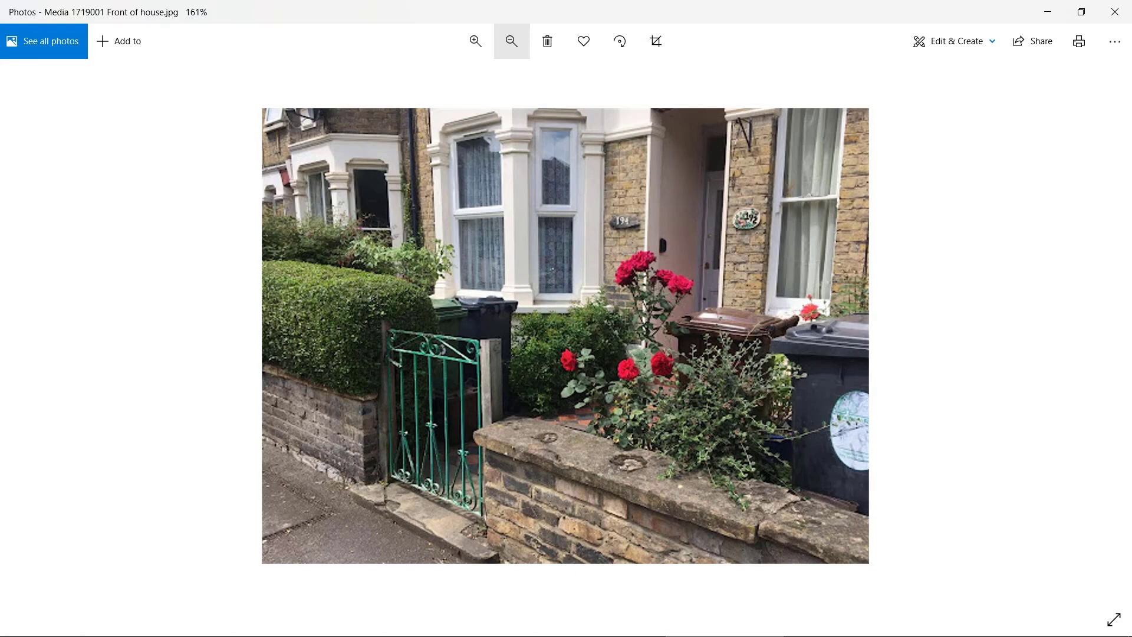
Close the Front of house.jpg photo viewer with Alt+F4
key(alt+F4)
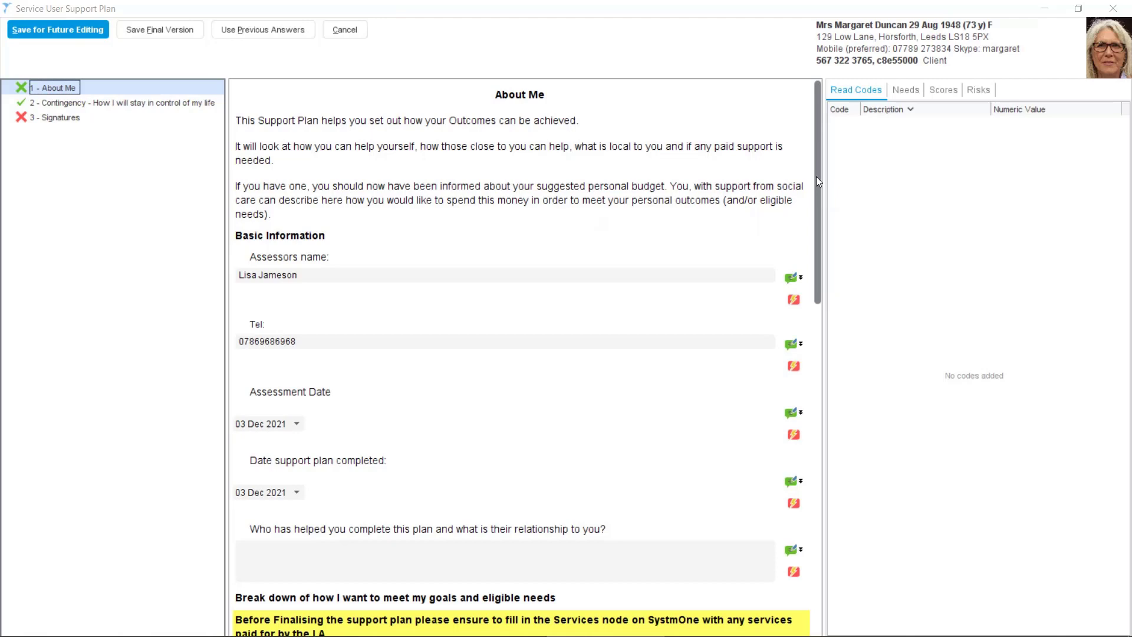
Scroll through the About Me and 2 - Contingency pages, then show 3 - Signatures
drag(816, 176, 809, 214)
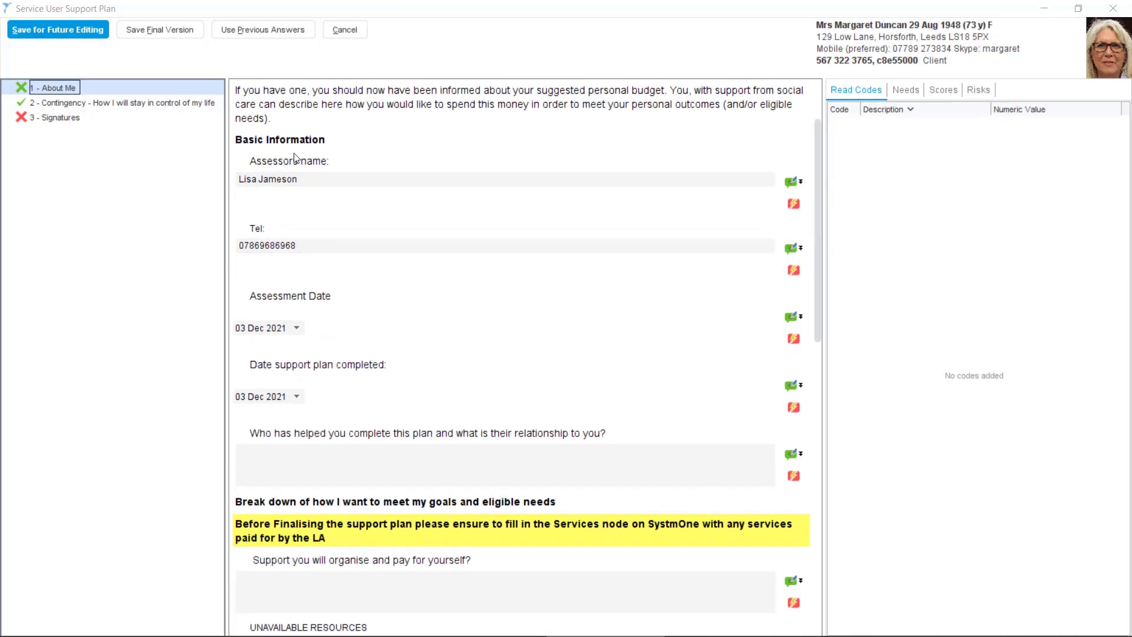
click(178, 105)
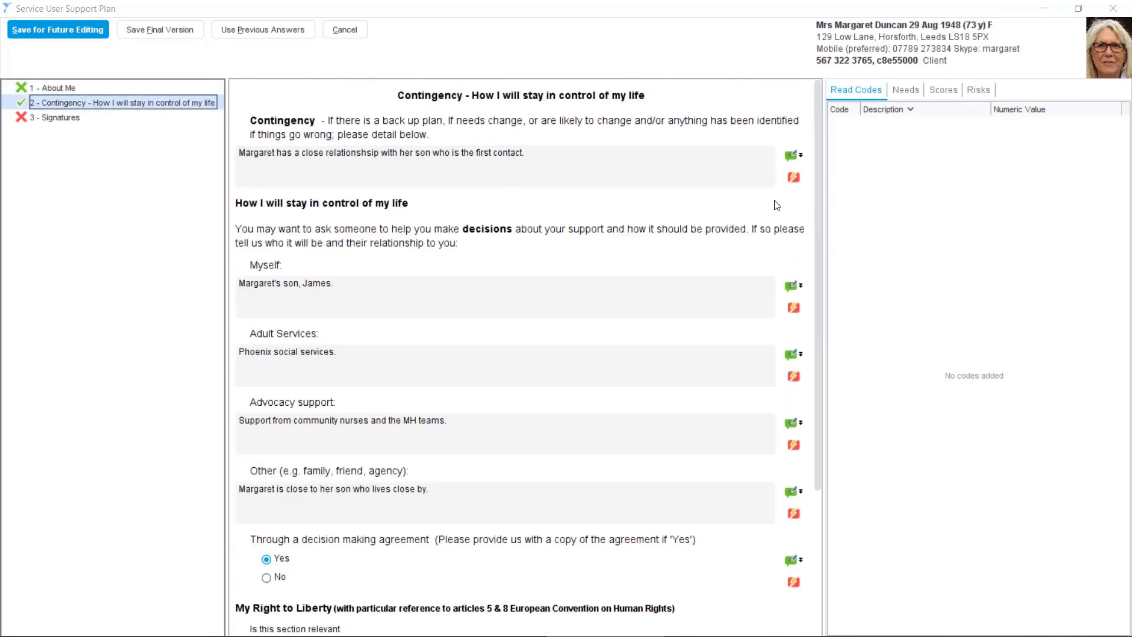
drag(816, 185, 812, 332)
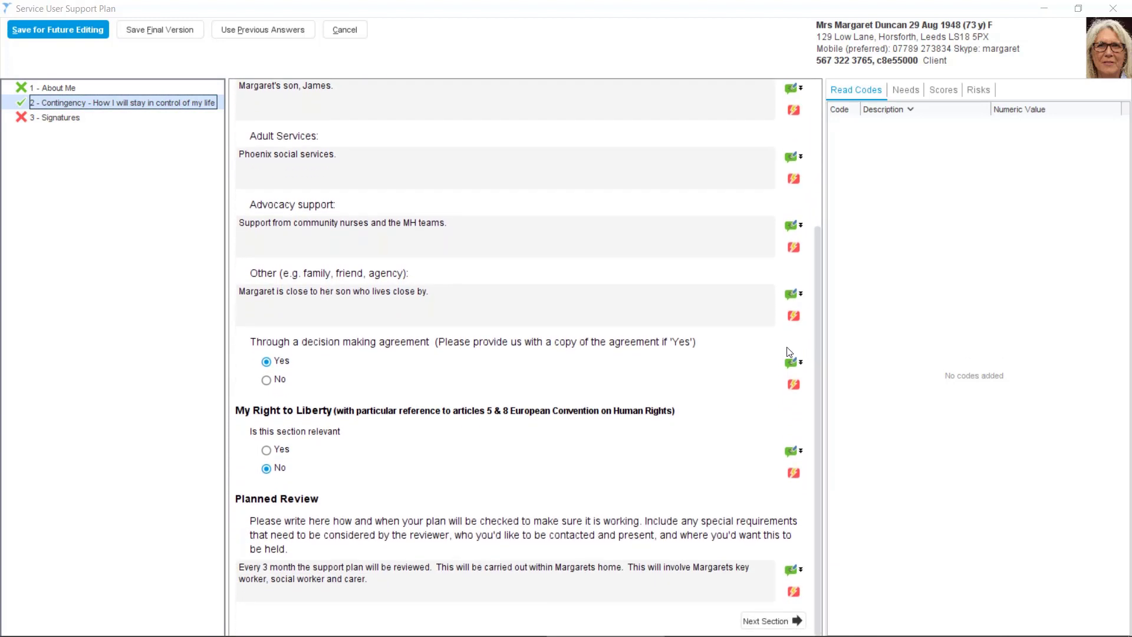
click(65, 119)
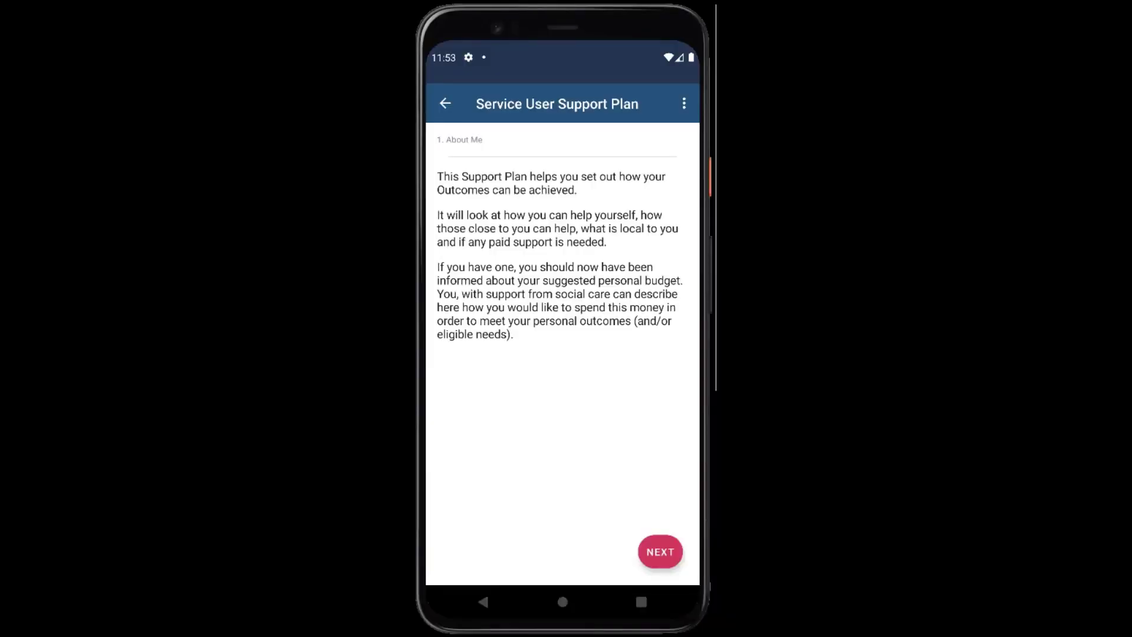
Begin the self-organised support answer with 'I will organise'
click(660, 552)
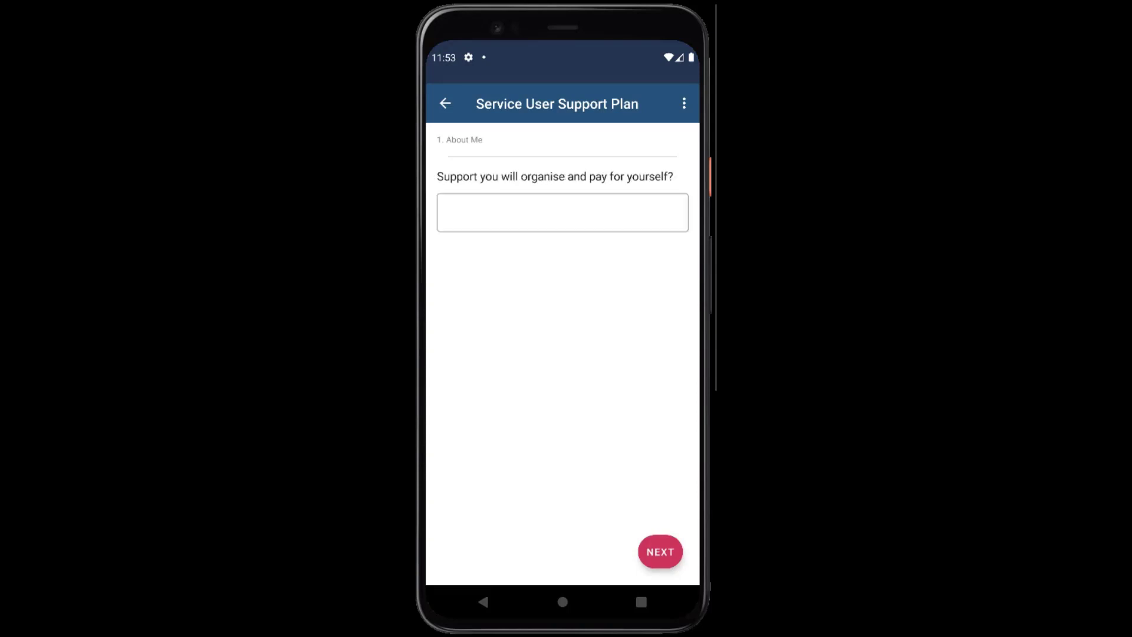
click(455, 213)
text(I will orga)
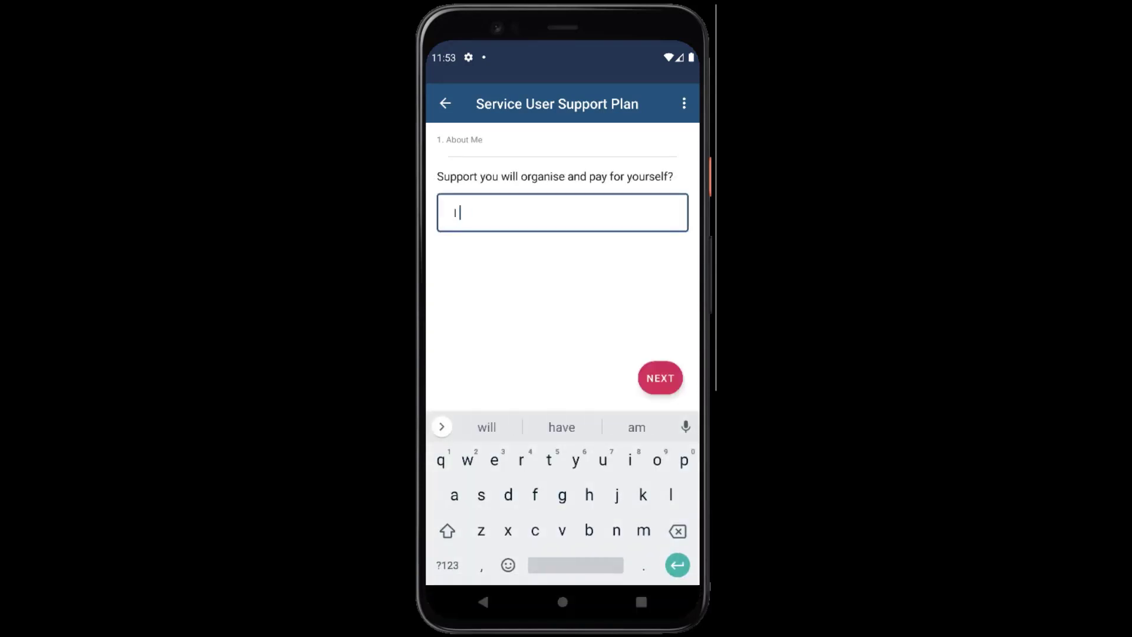
text(nise)
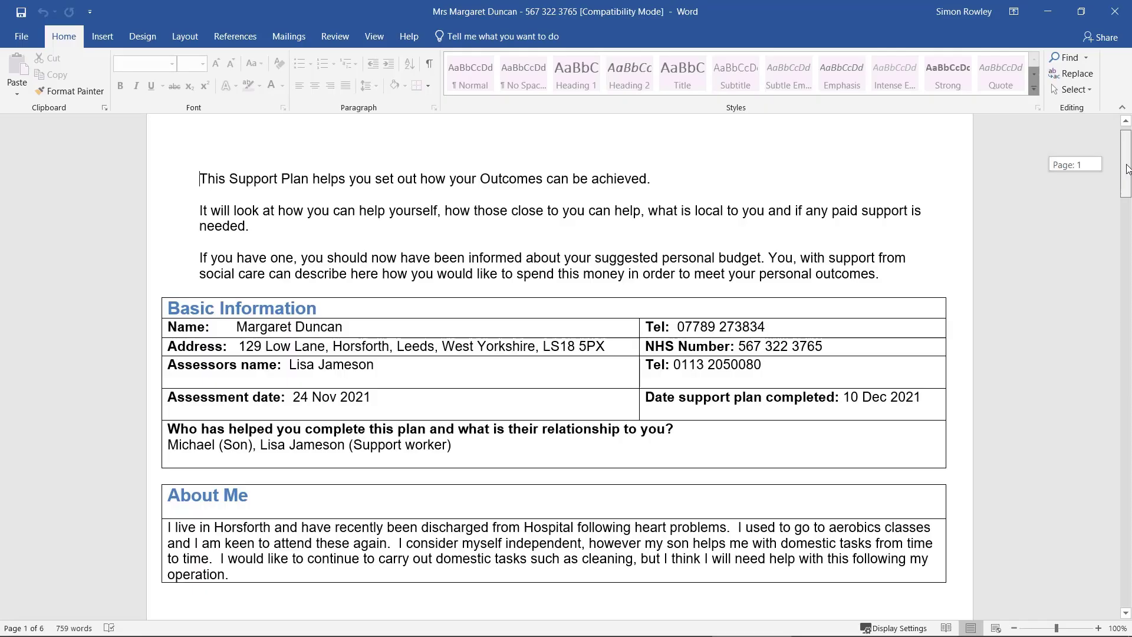
Scroll the Word support plan from the introduction down to the page 2 services table
scroll(1127, 169, down, 1)
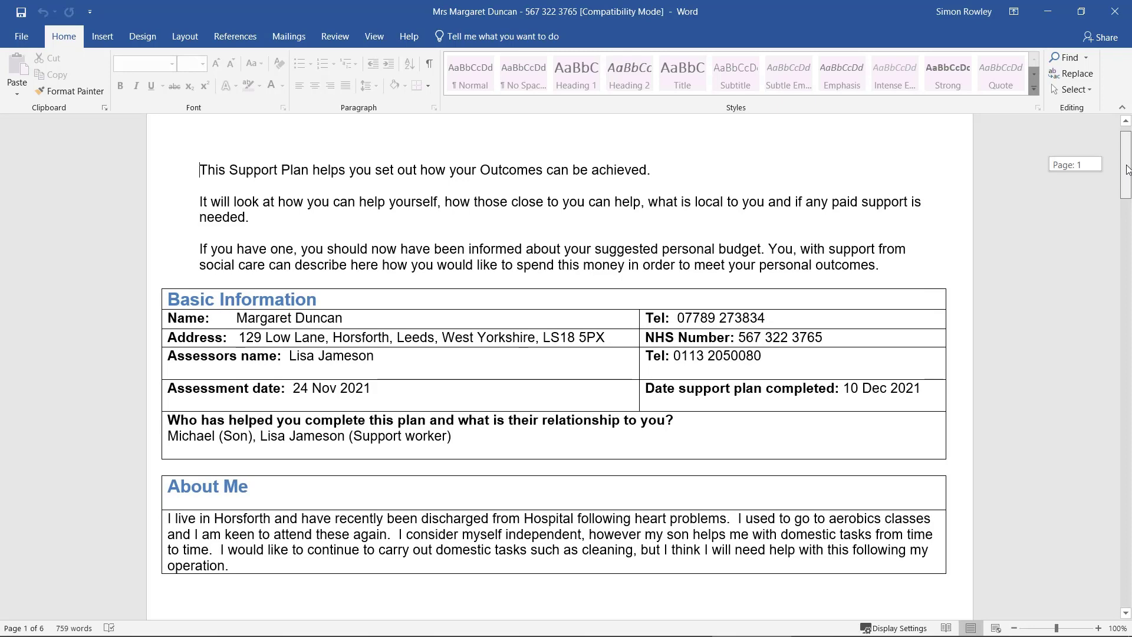
mouse_move(1127, 169)
mouse_down()
mouse_move(1114, 413)
mouse_move(1126, 533)
mouse_up()
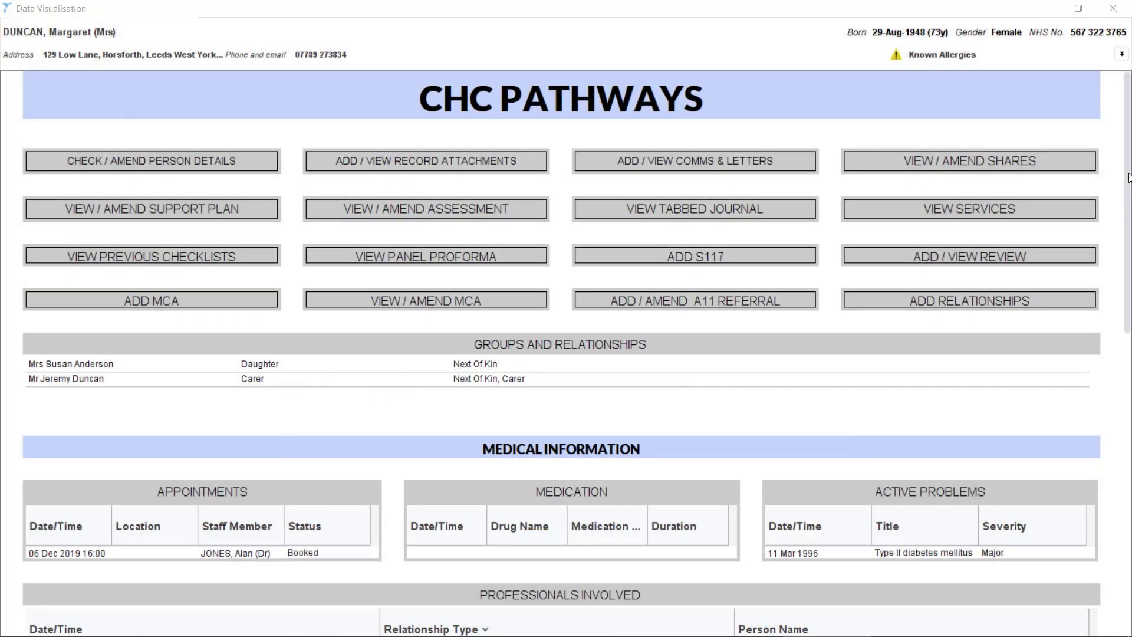
Review the granted DoLS authorisation, valid 02 Dec 2021 14:00 to 02 Mar 2022
drag(1129, 180, 1085, 489)
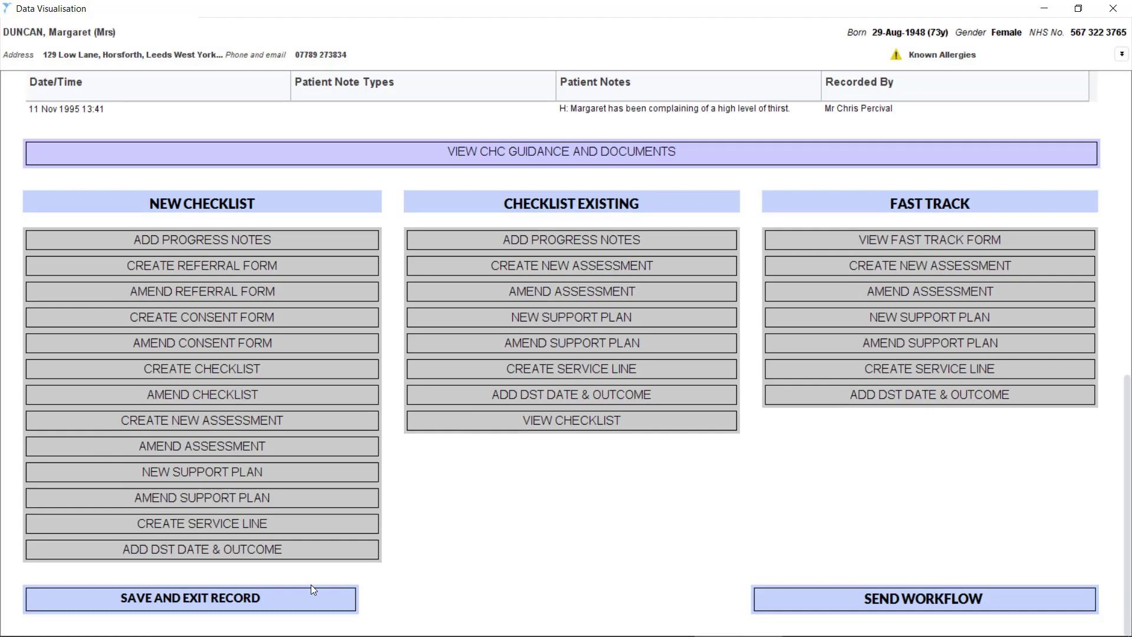
Check the five pending services and £595.00 budget in the Services window, then close it
click(238, 585)
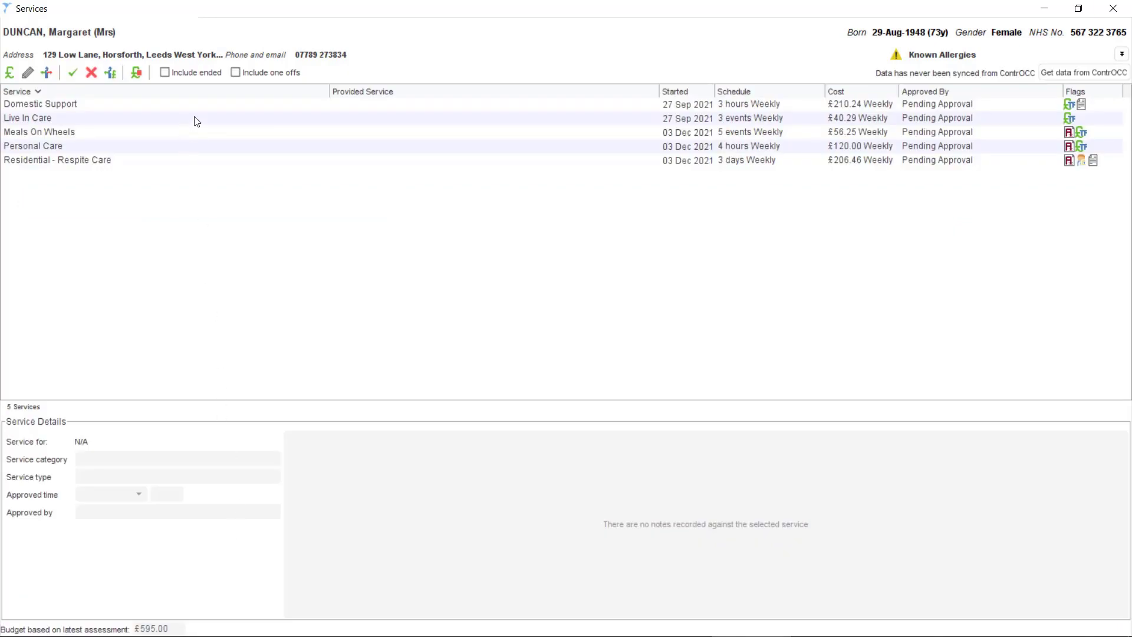
click(1113, 8)
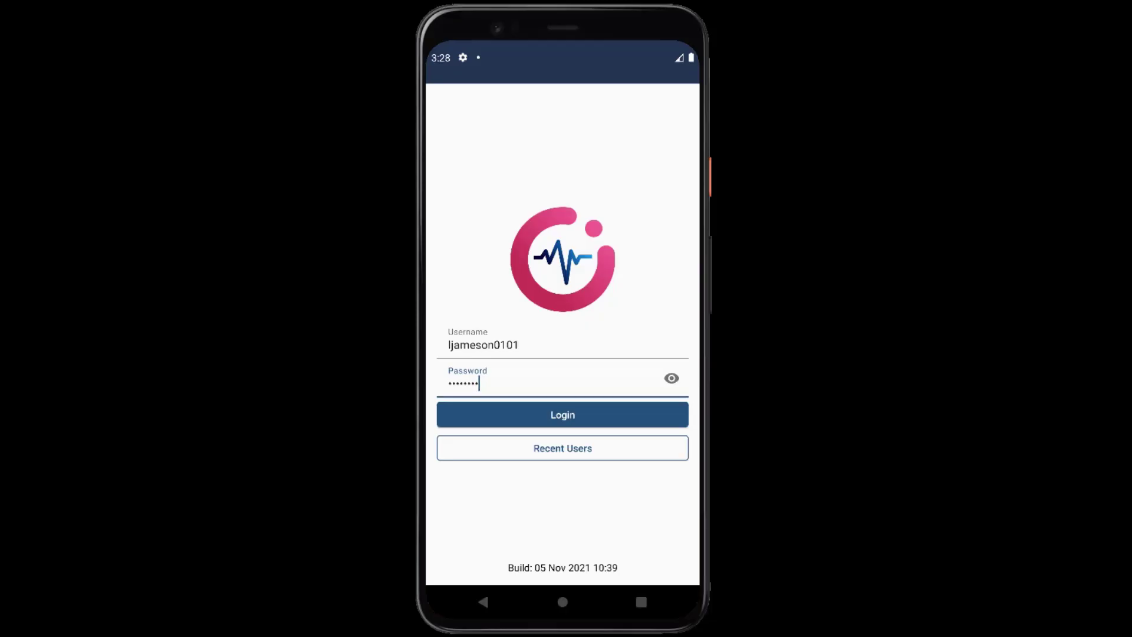
Log in to the mobile app and open the client's 15:15–15:45 appointment
click(562, 414)
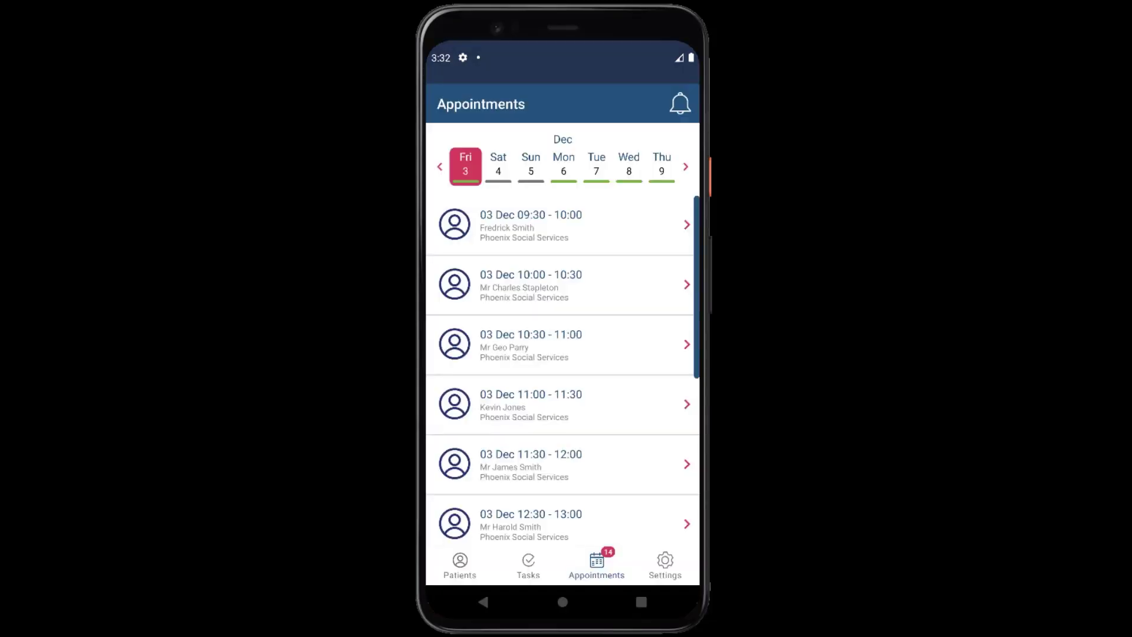
scroll(562, 368, down, 5)
scroll(562, 368, down, 3)
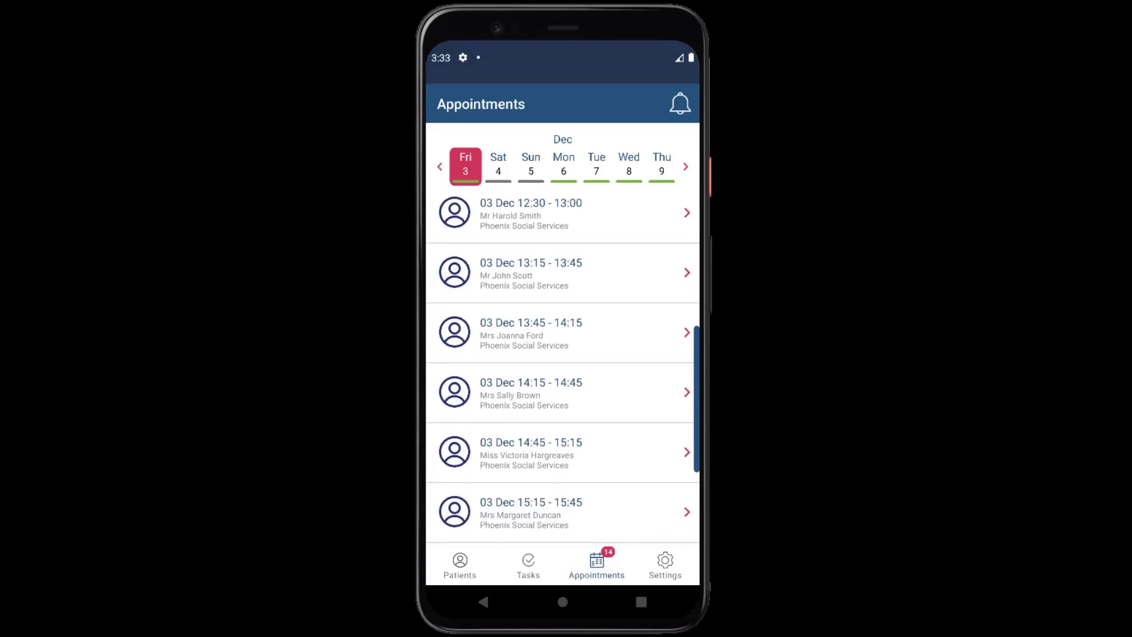
scroll(563, 368, down, 5)
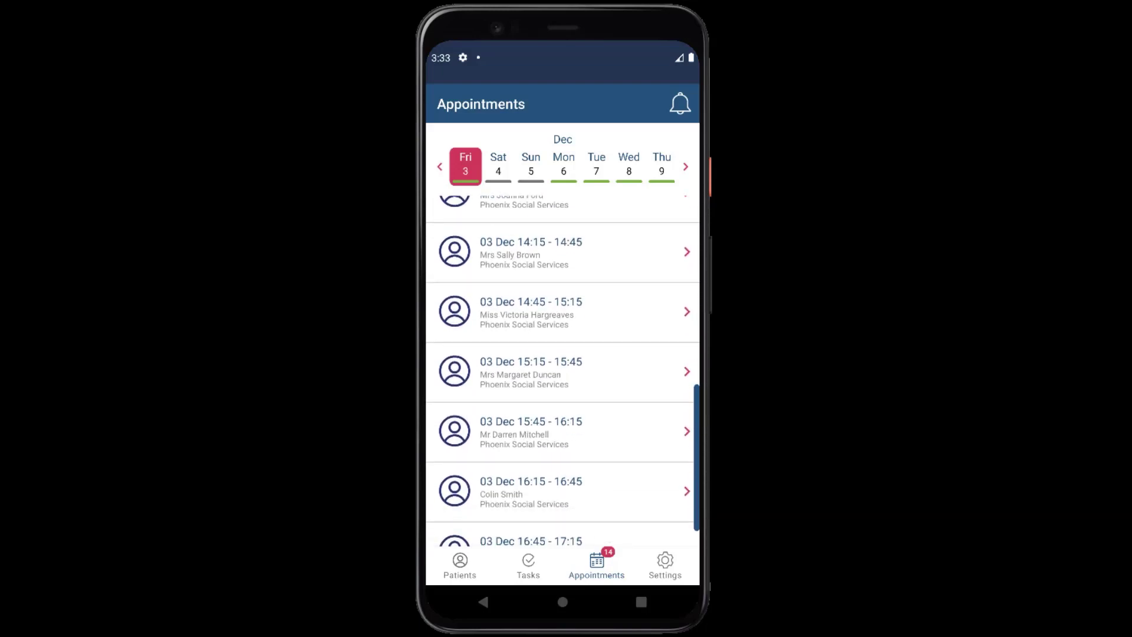
click(531, 371)
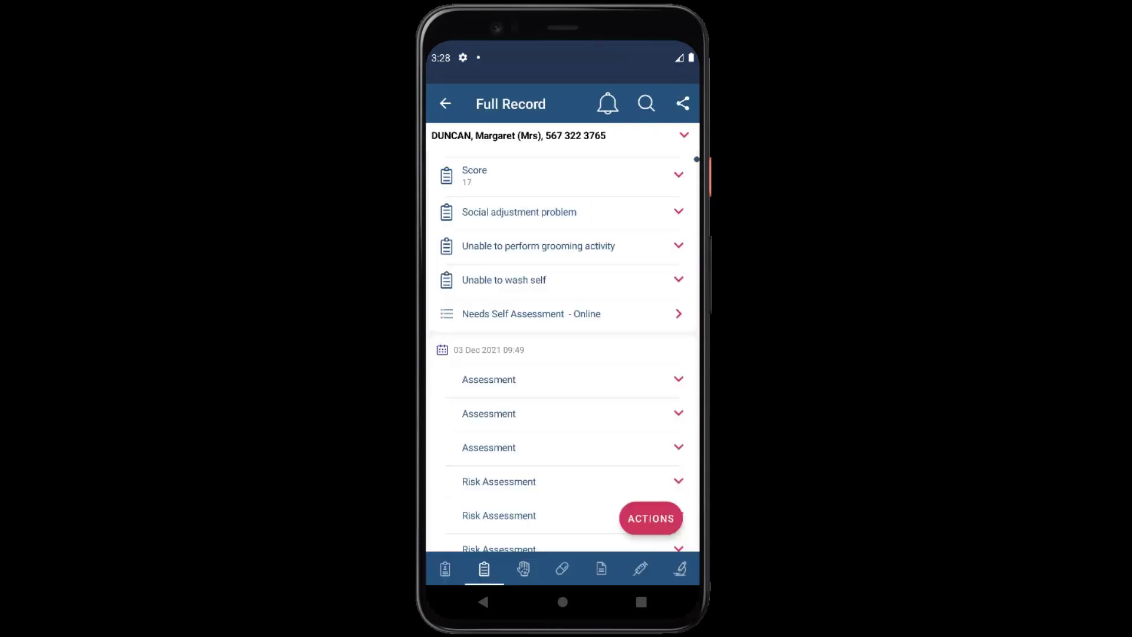
Read the client's online Needs Self Assessment answers, then go back to her Full Record
click(560, 314)
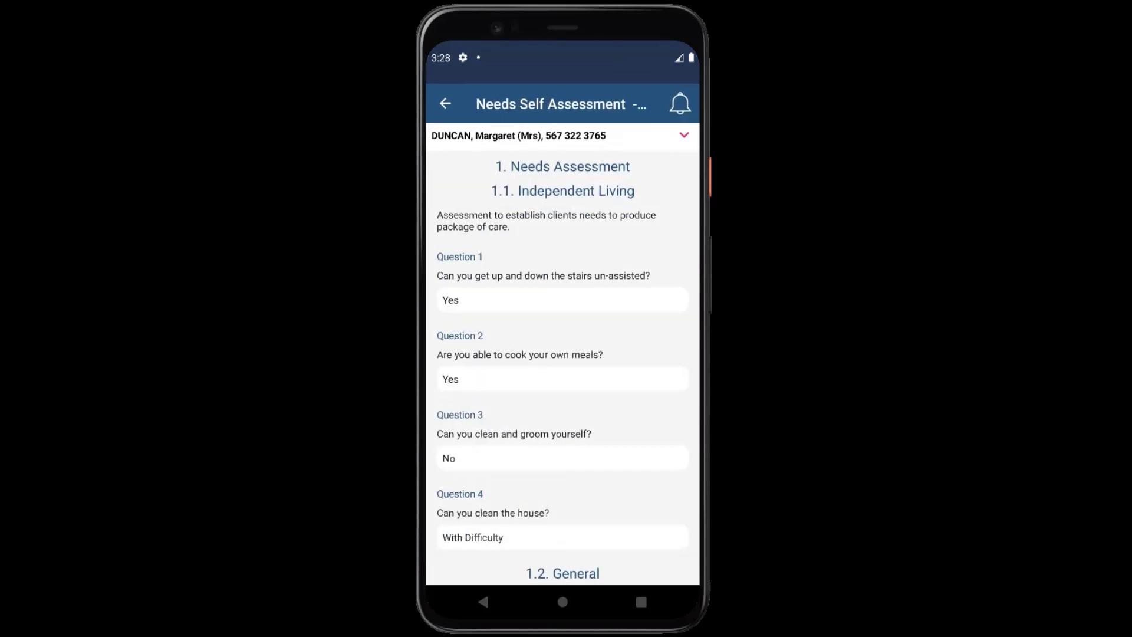
scroll(563, 365, down, 5)
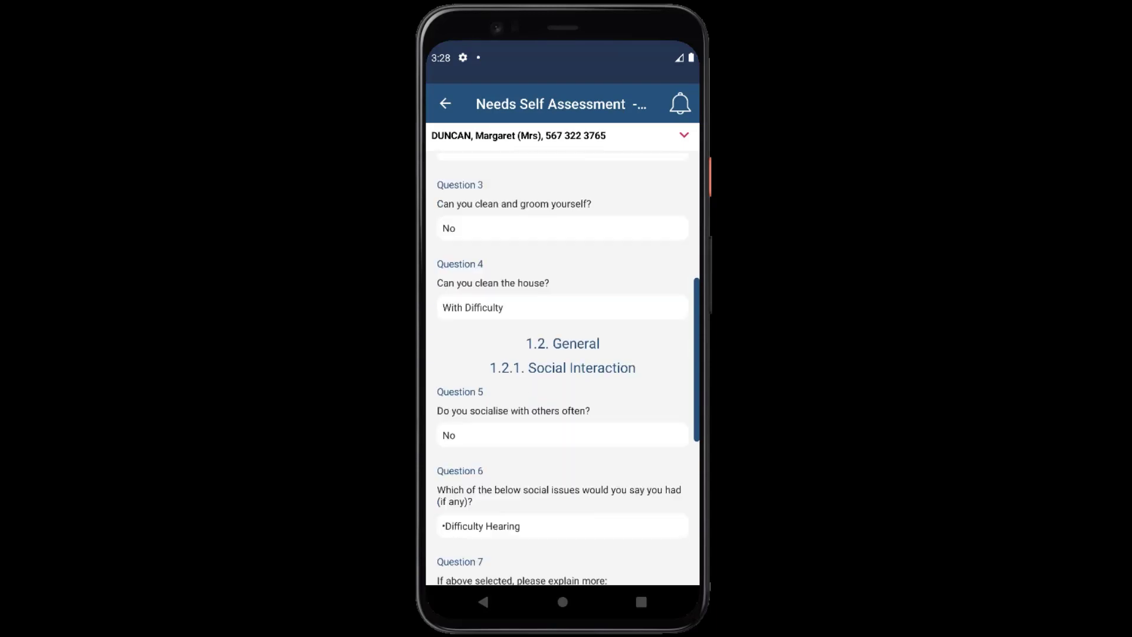
scroll(562, 366, down, 5)
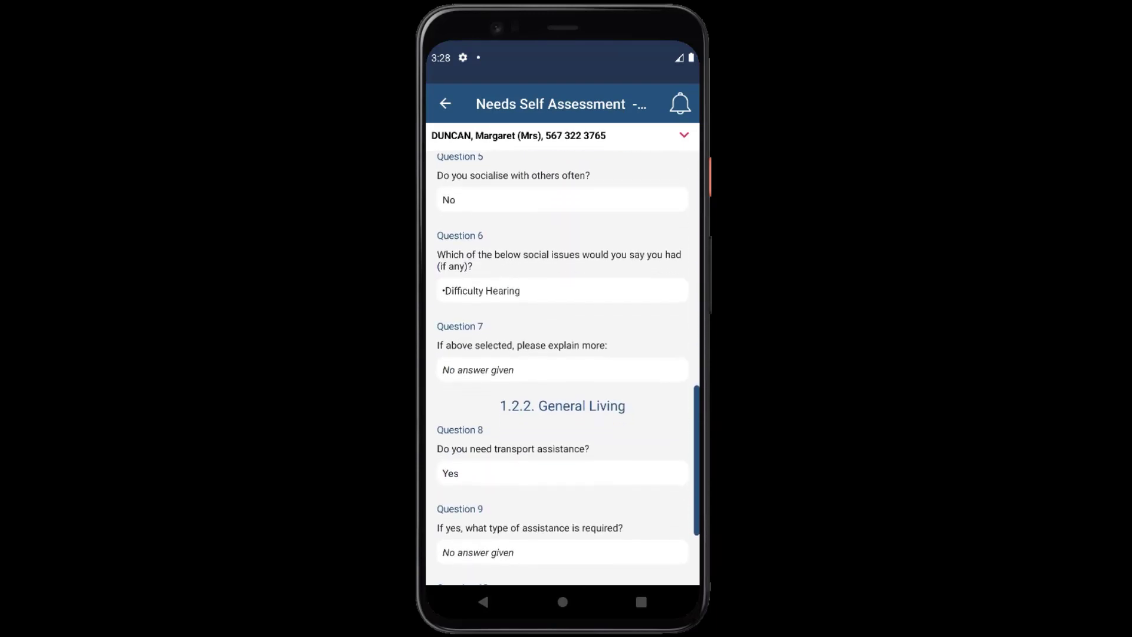
click(445, 103)
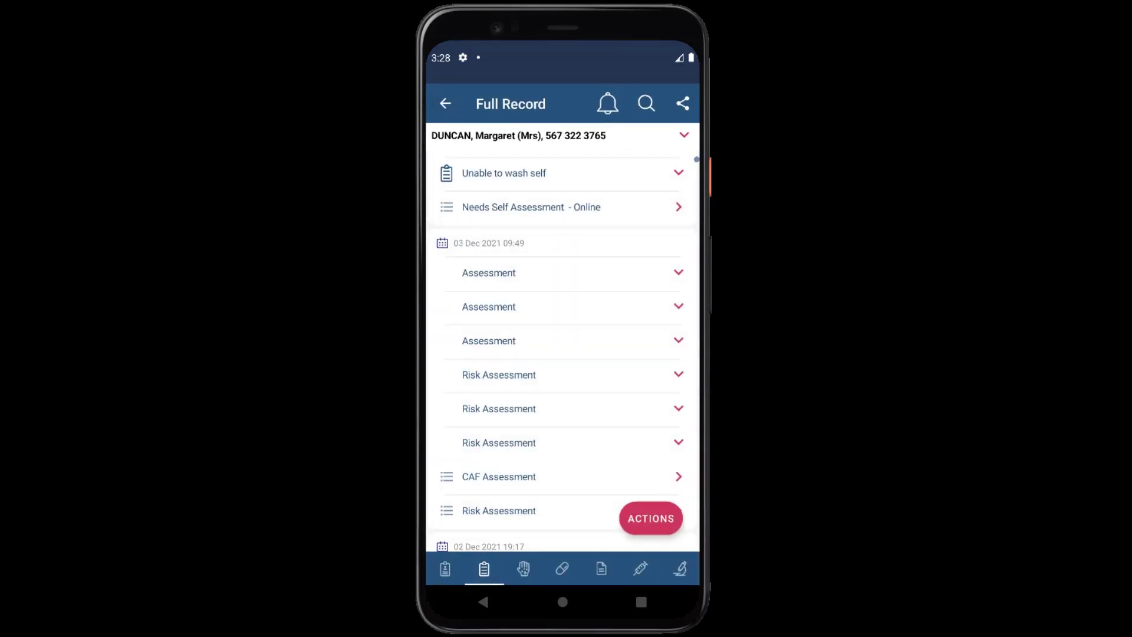
Review the client's allergies, medication and all documents, then open the outgoing support plan
click(523, 567)
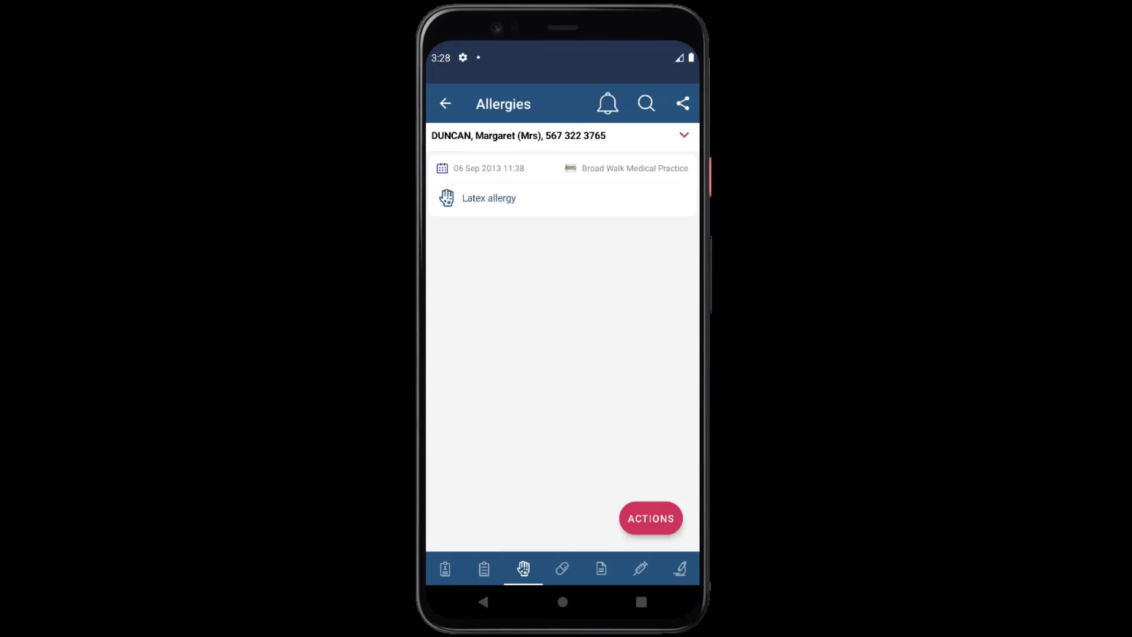
click(562, 567)
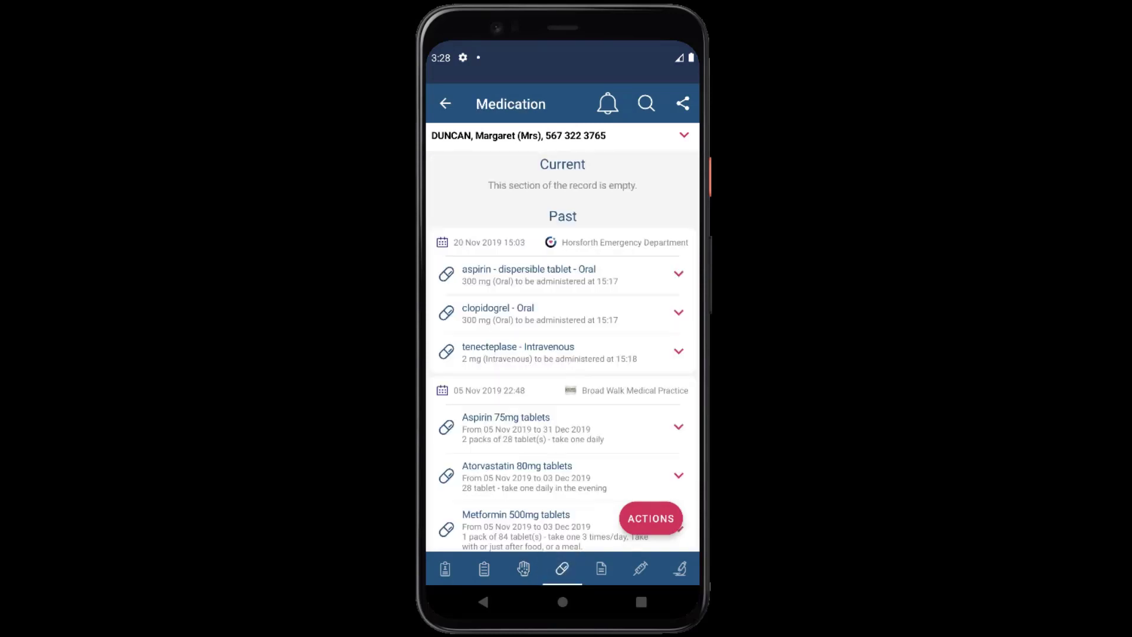
click(600, 568)
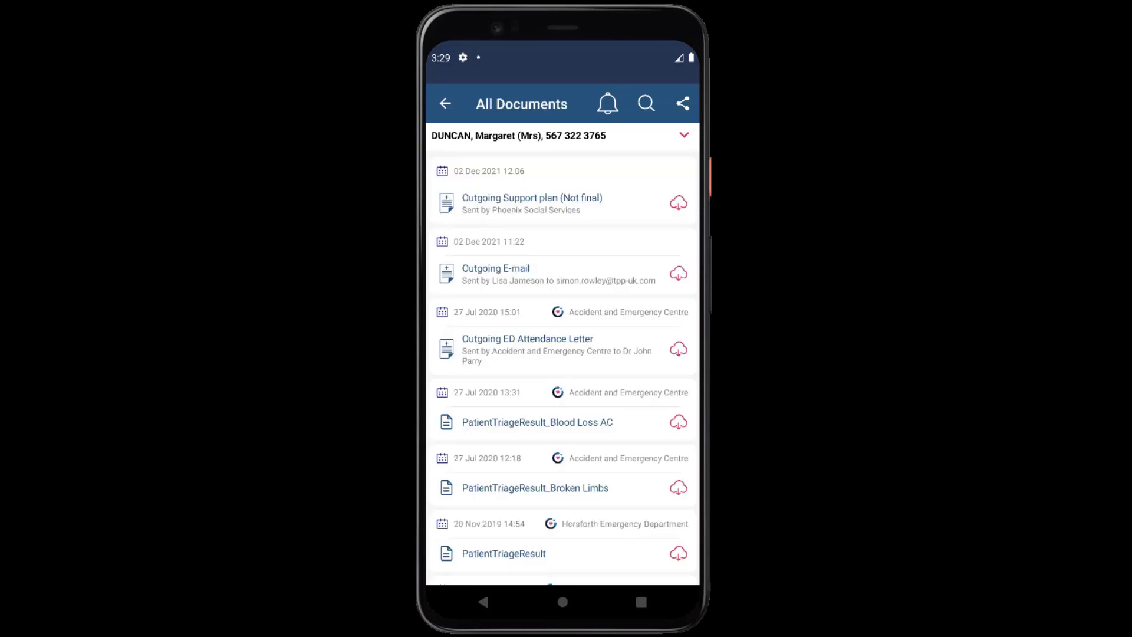
click(532, 202)
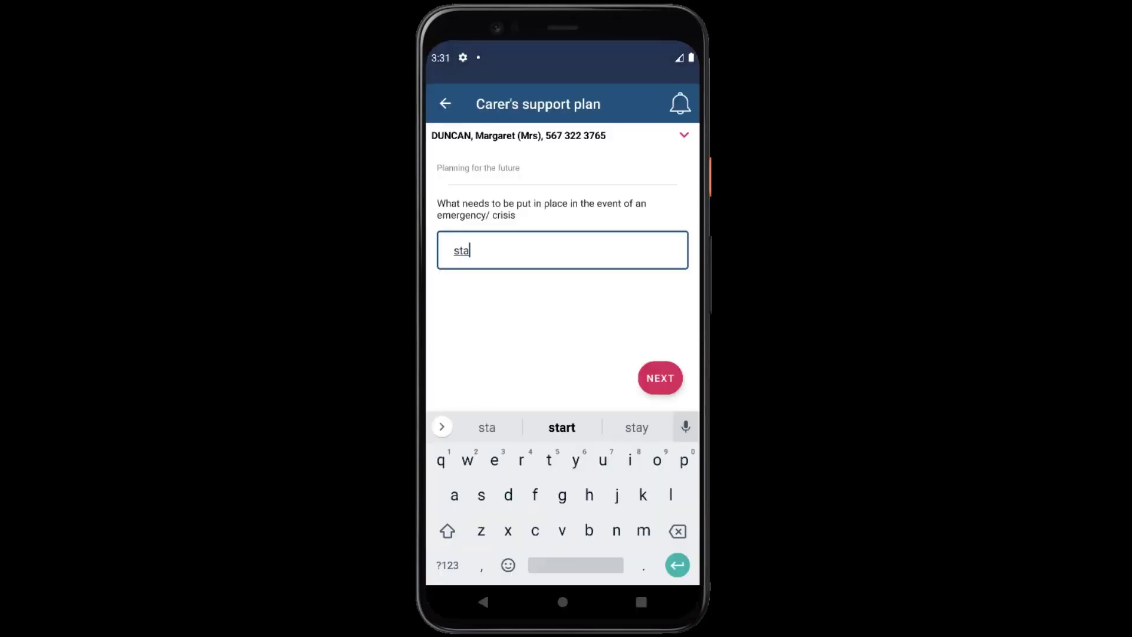
Enter 'stair rail, bed rails' as the emergency plan and tick Support Plan and Carers' Information as given
text(air rails)
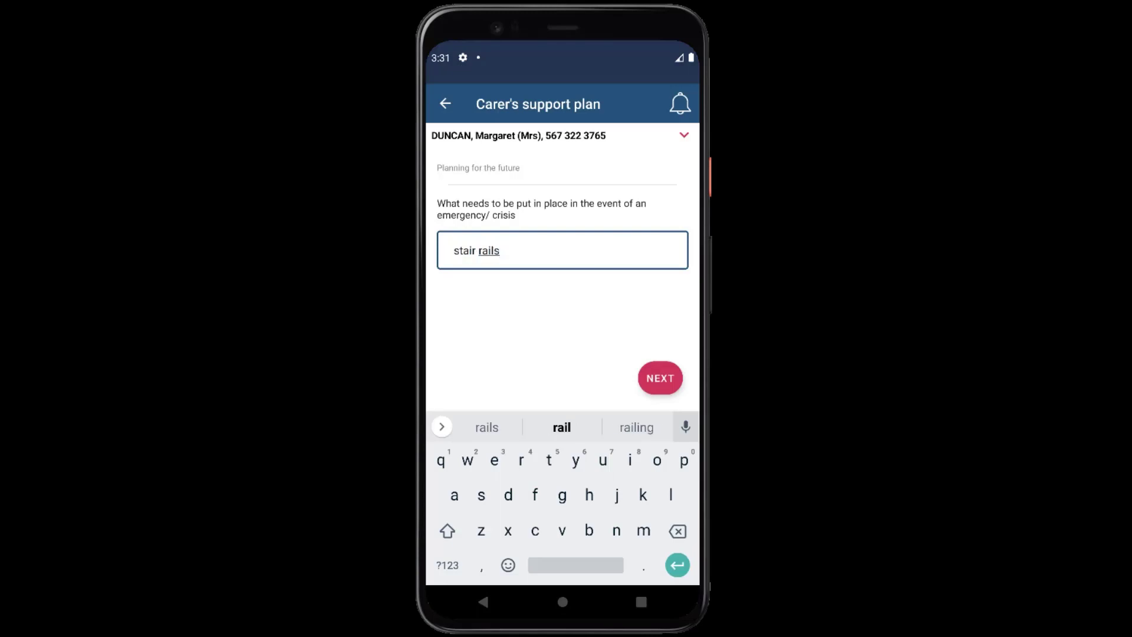
key(BackSpace)
text(, bed rails)
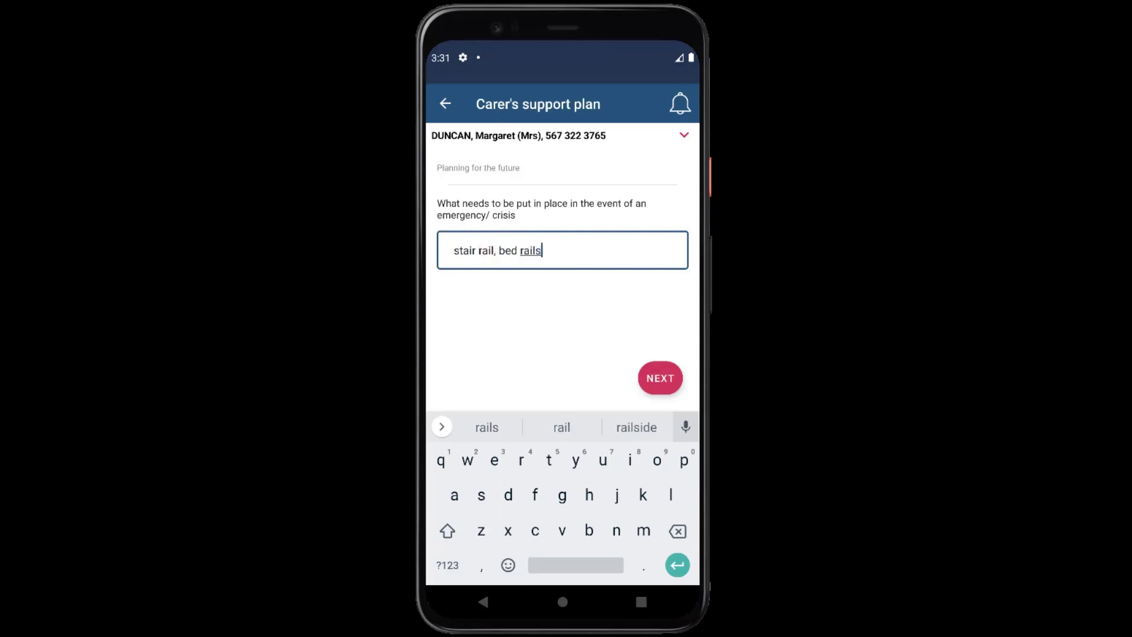
click(482, 257)
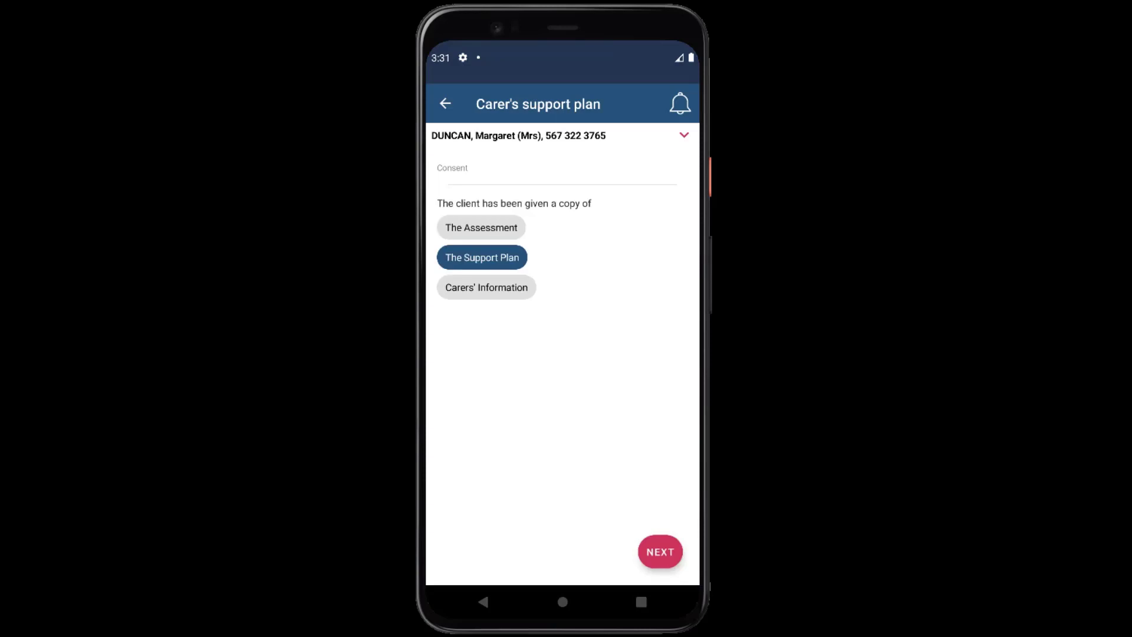
click(486, 287)
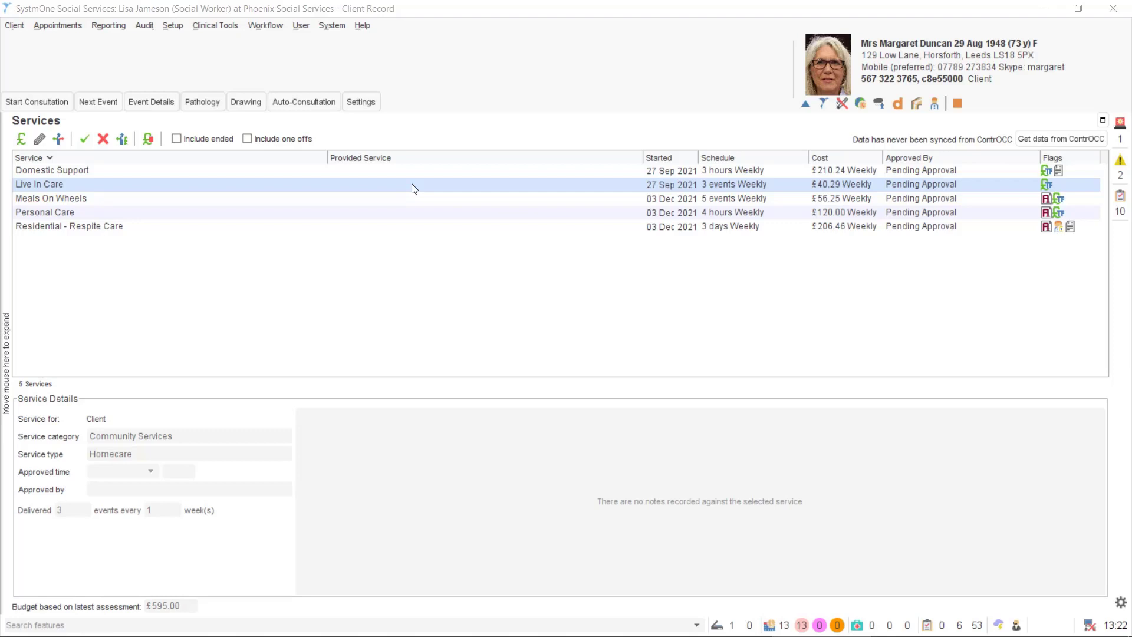
Choose Select Provider for the Live In Care service and continue to its details
right_click(413, 188)
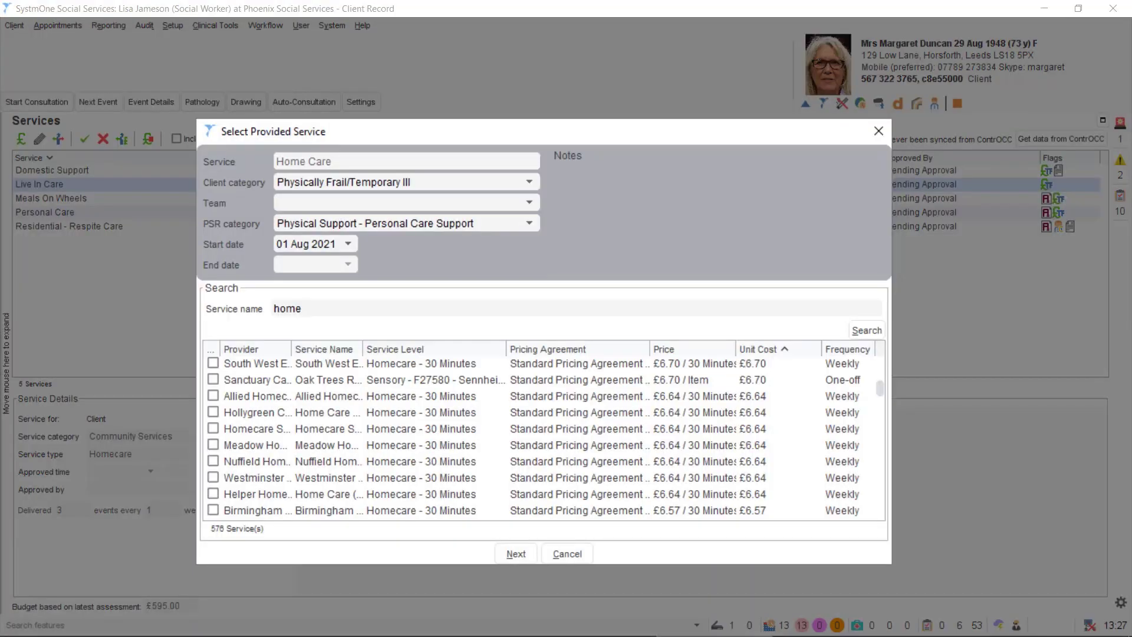
key(Return)
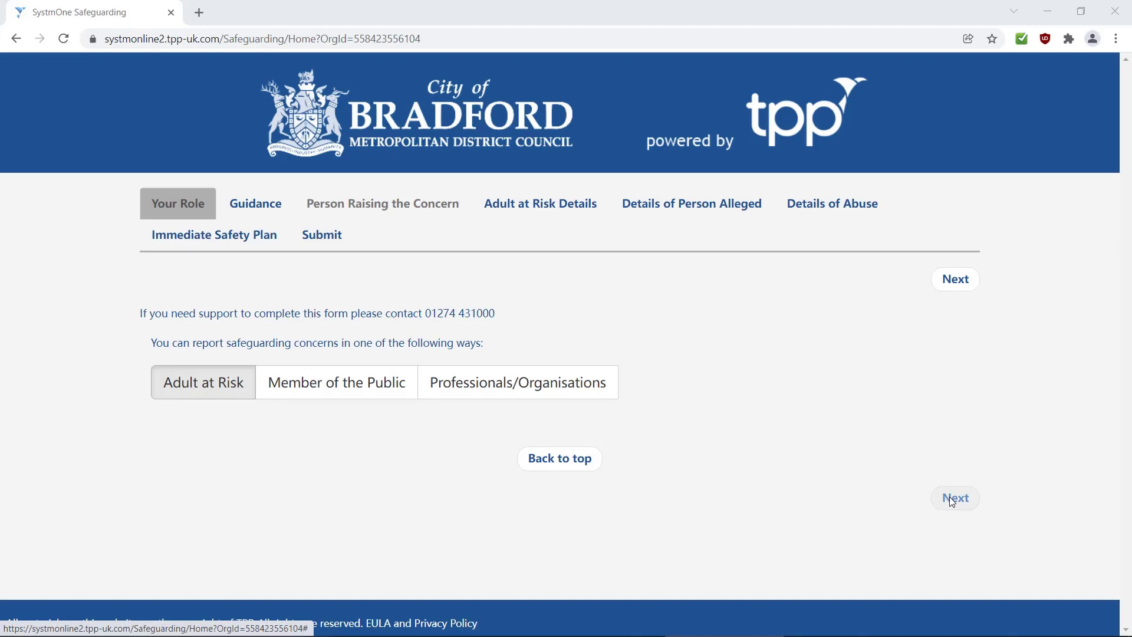
Page through Your Role, Guidance and Adult at Risk Details to Submit, then send the concern
click(952, 498)
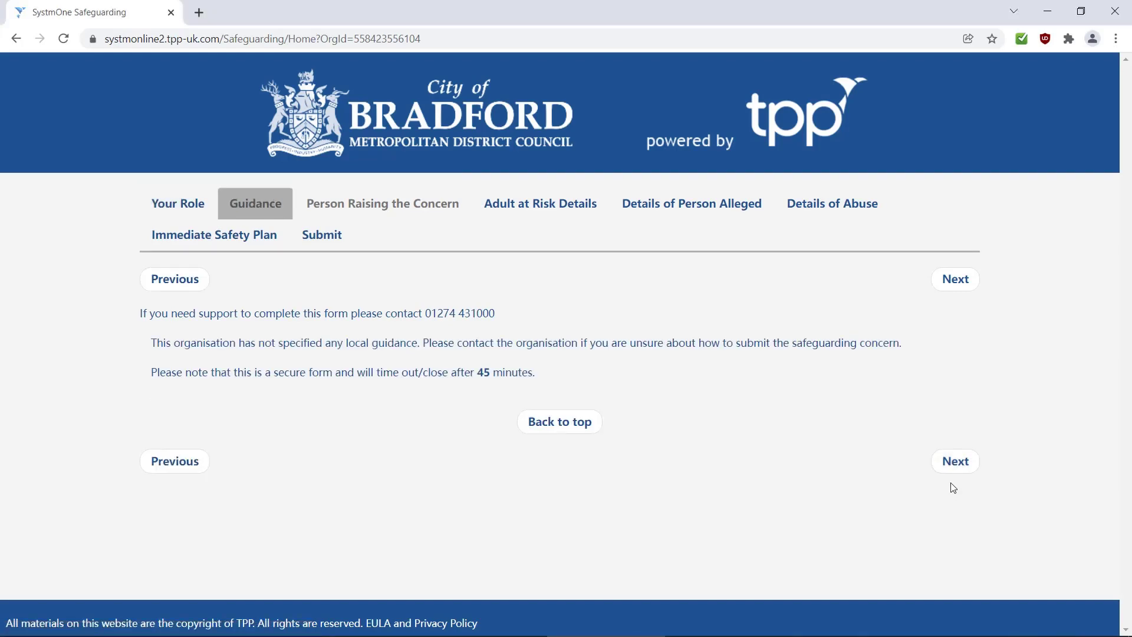
click(955, 464)
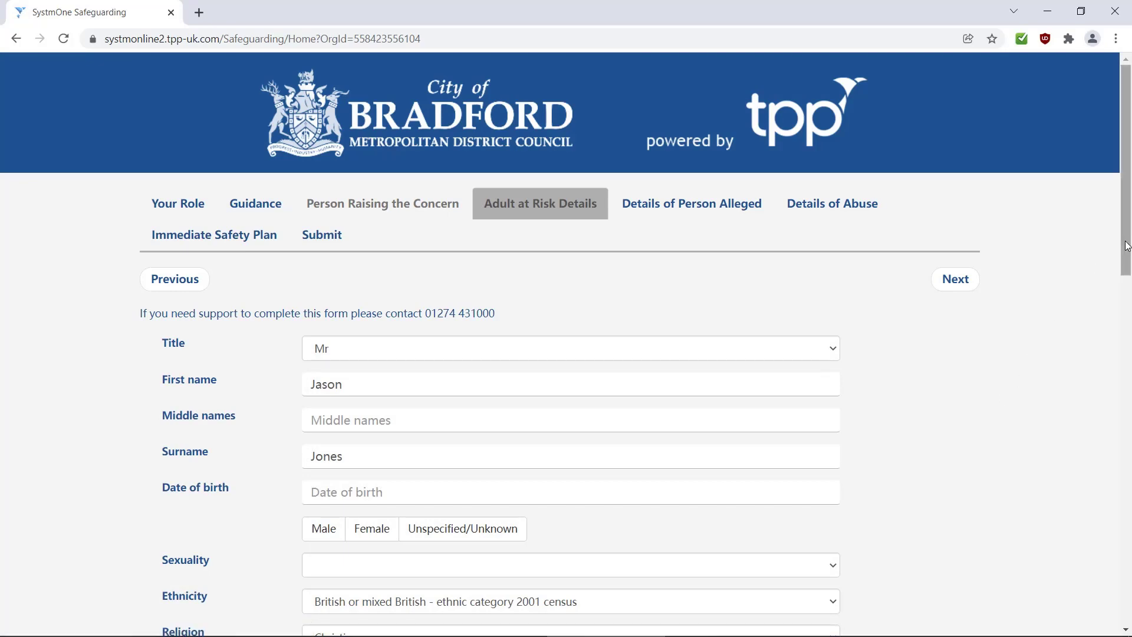
drag(1124, 253, 1036, 591)
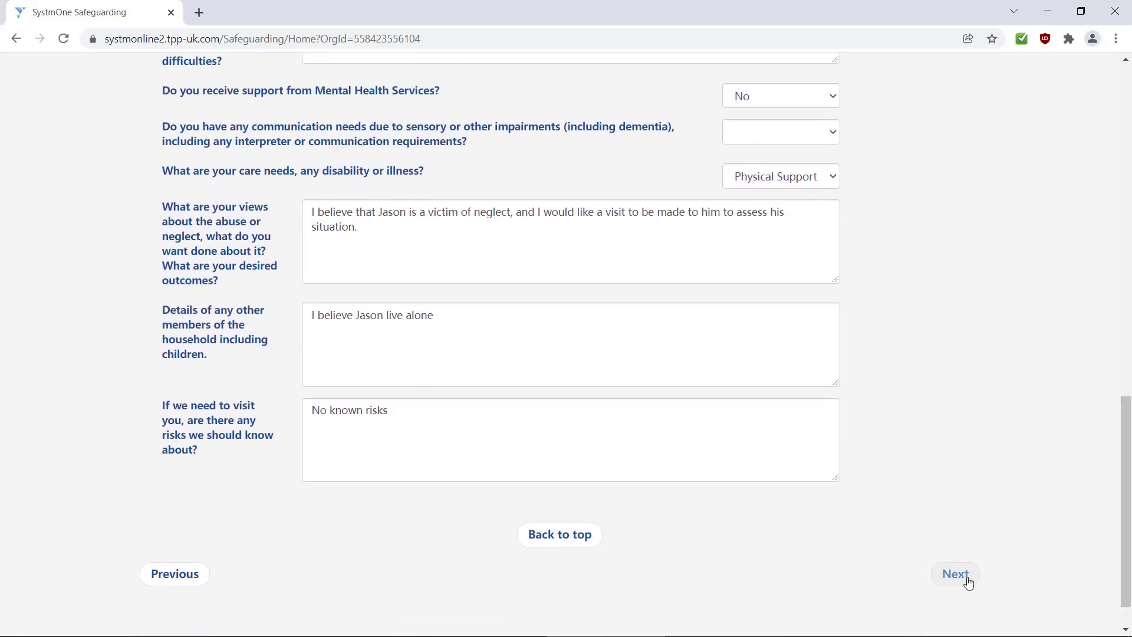
click(955, 574)
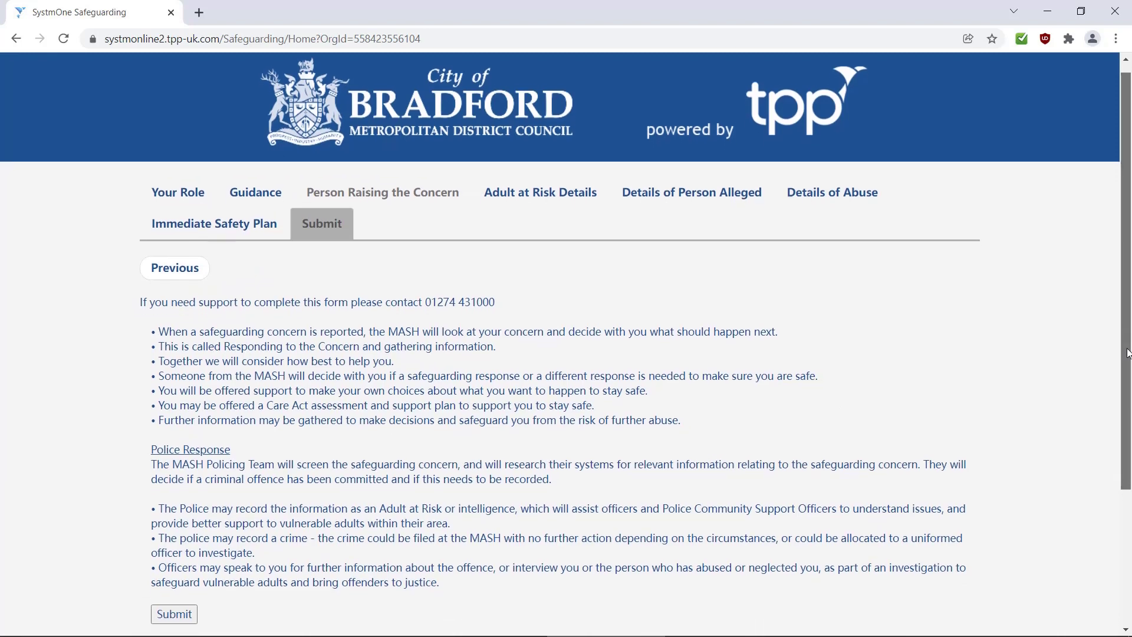
drag(1127, 352, 1124, 446)
click(171, 478)
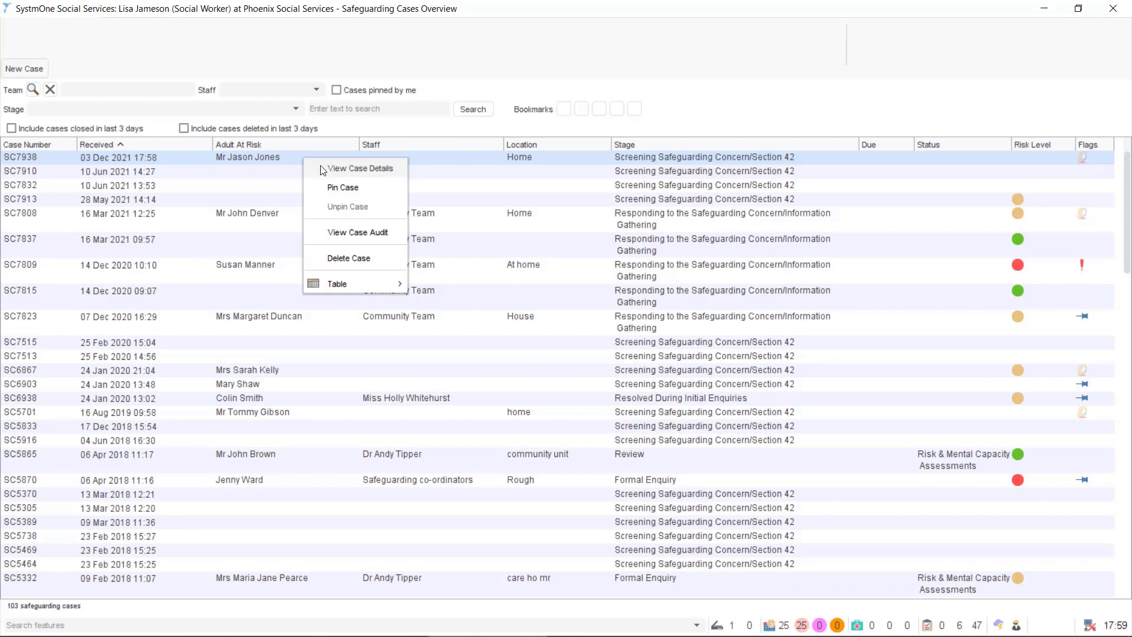
click(330, 168)
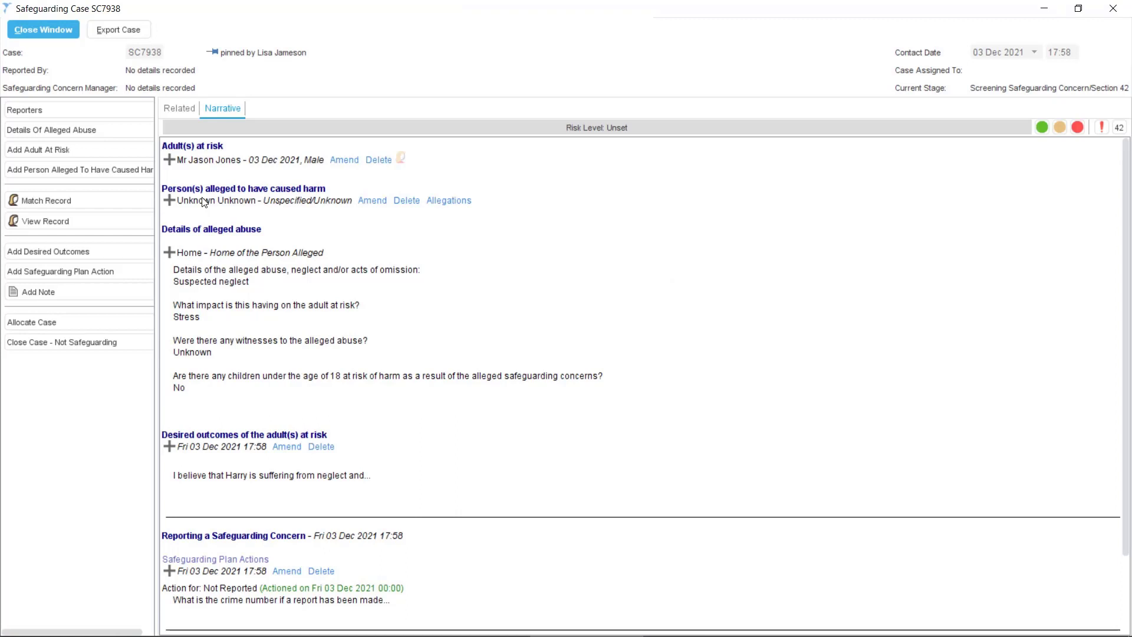
click(46, 273)
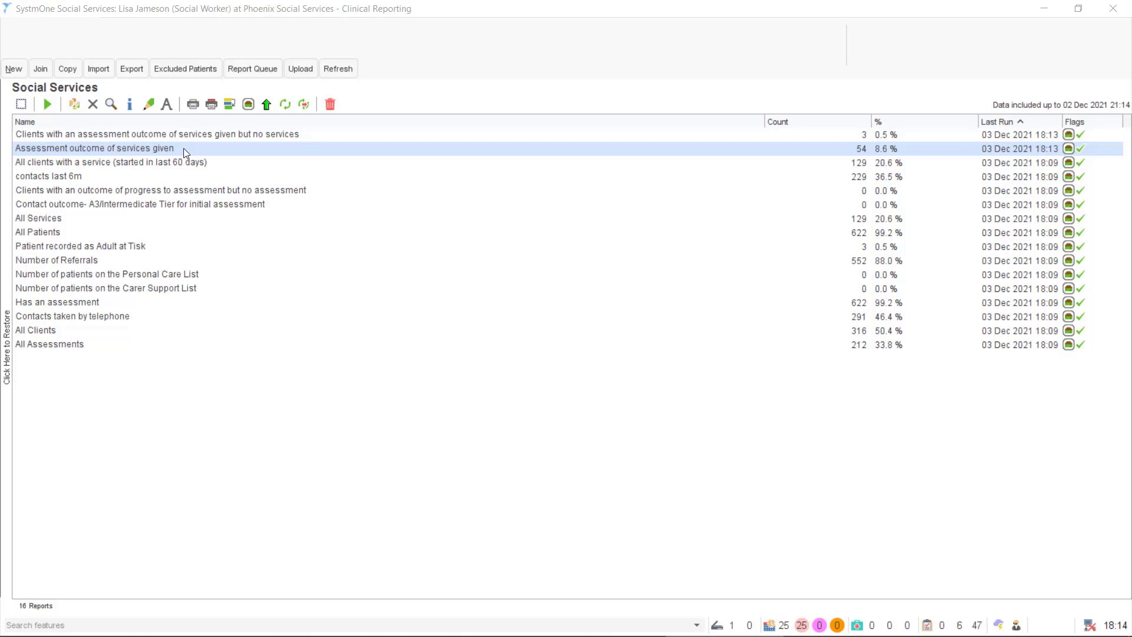
List the Assessment outcome report's patients, select 25 of them and bring up their actions
right_click(337, 140)
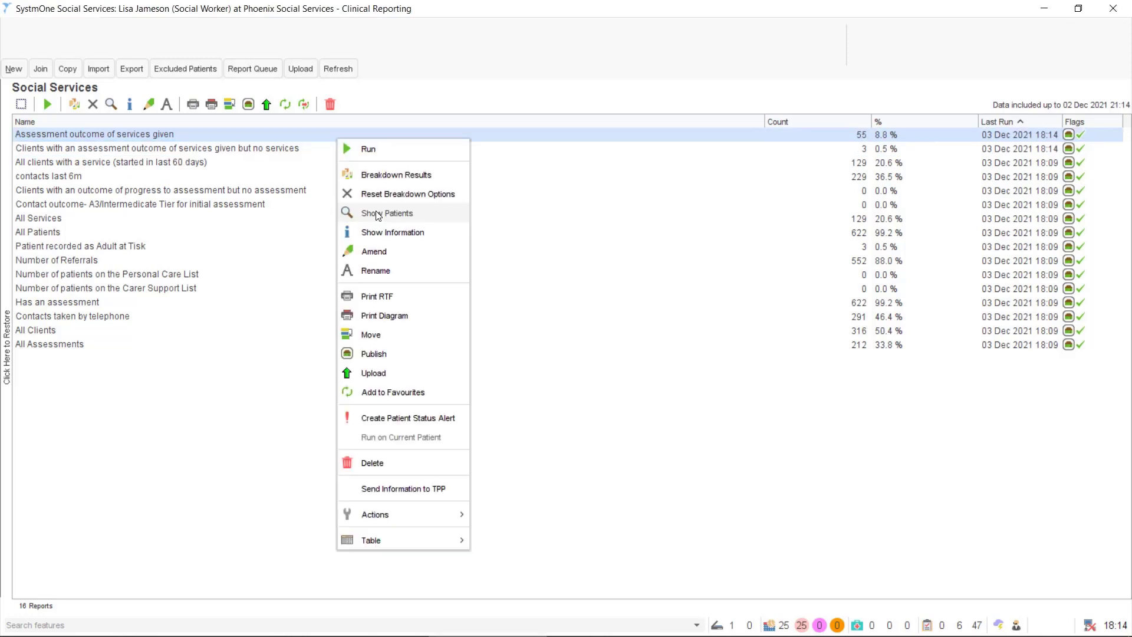
click(377, 214)
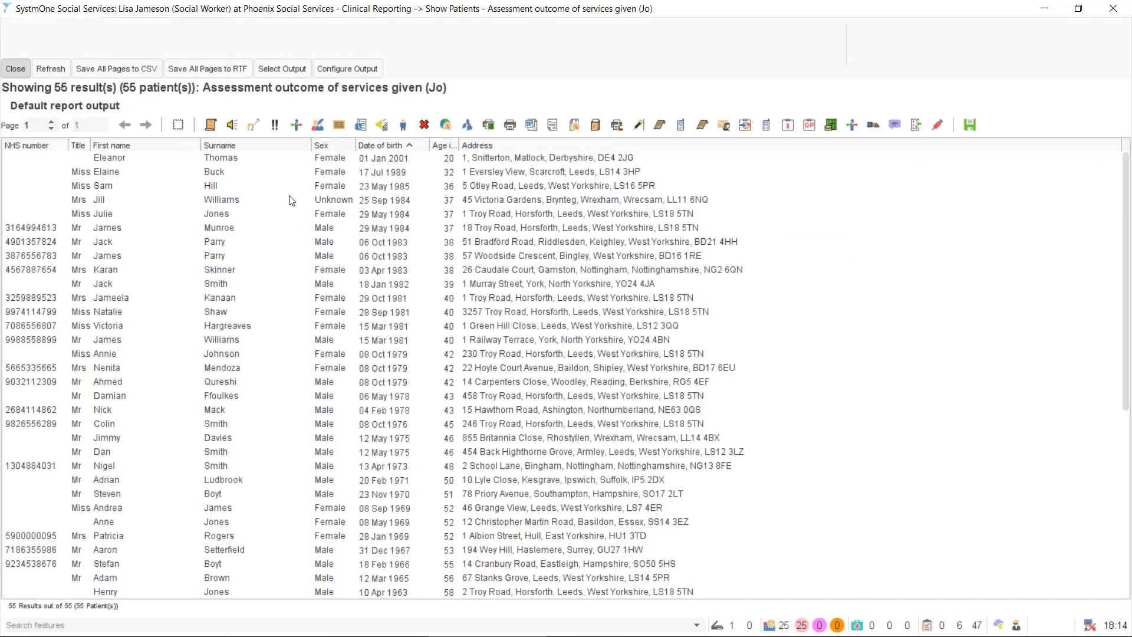
drag(216, 159, 250, 500)
right_click(260, 298)
mouse_move(323, 331)
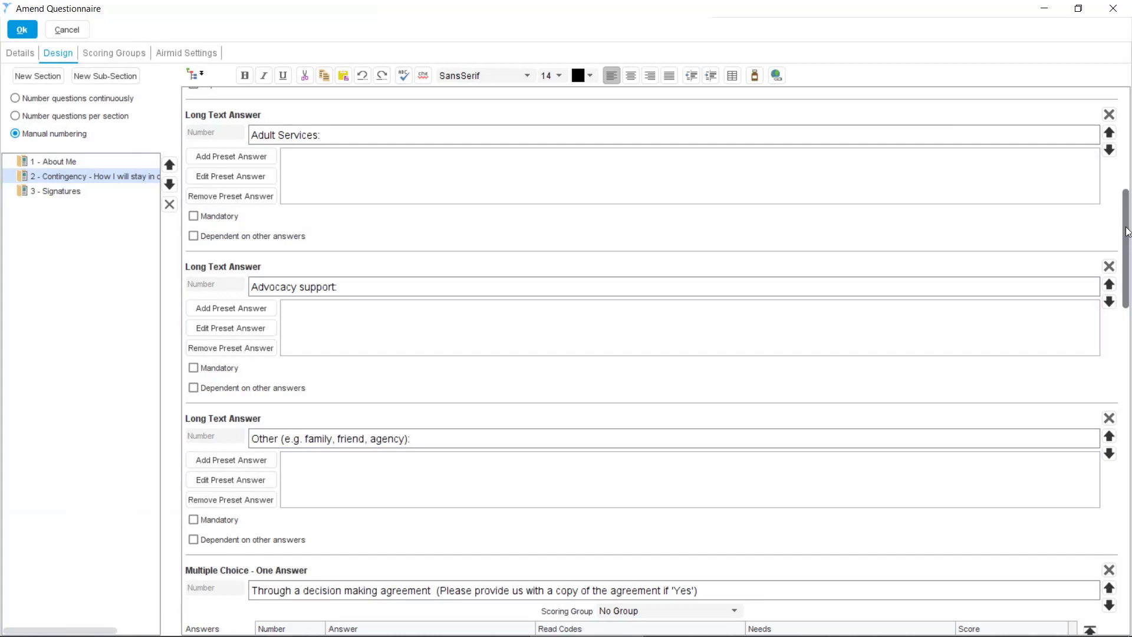
Add a 'No' answer to the decision making agreement question
scroll(649, 353, down, 4)
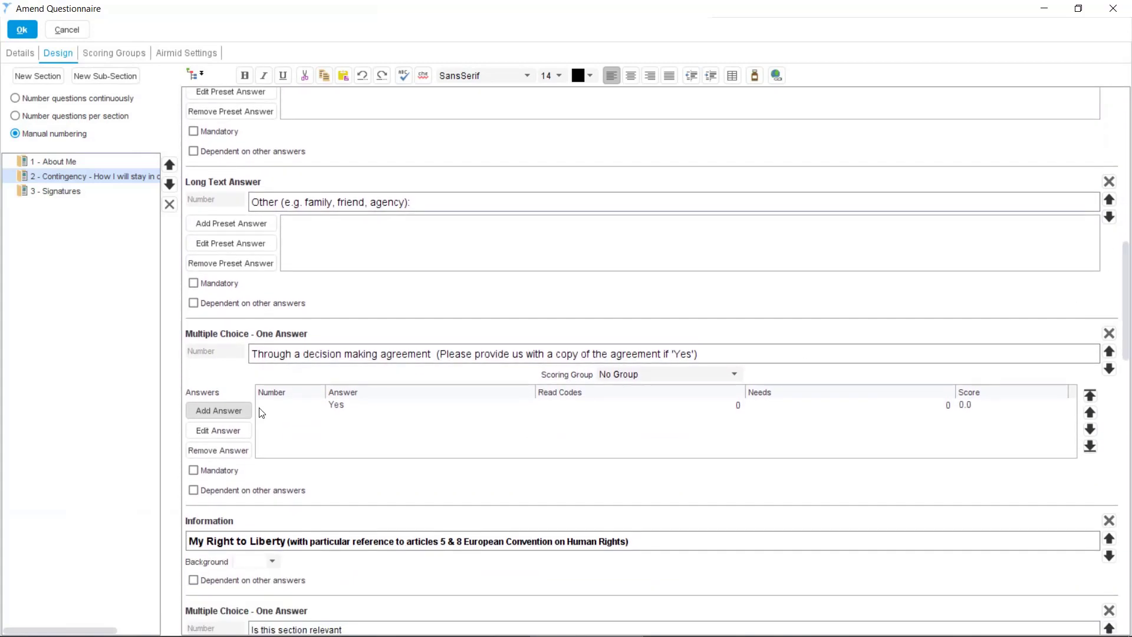
click(218, 411)
text(No)
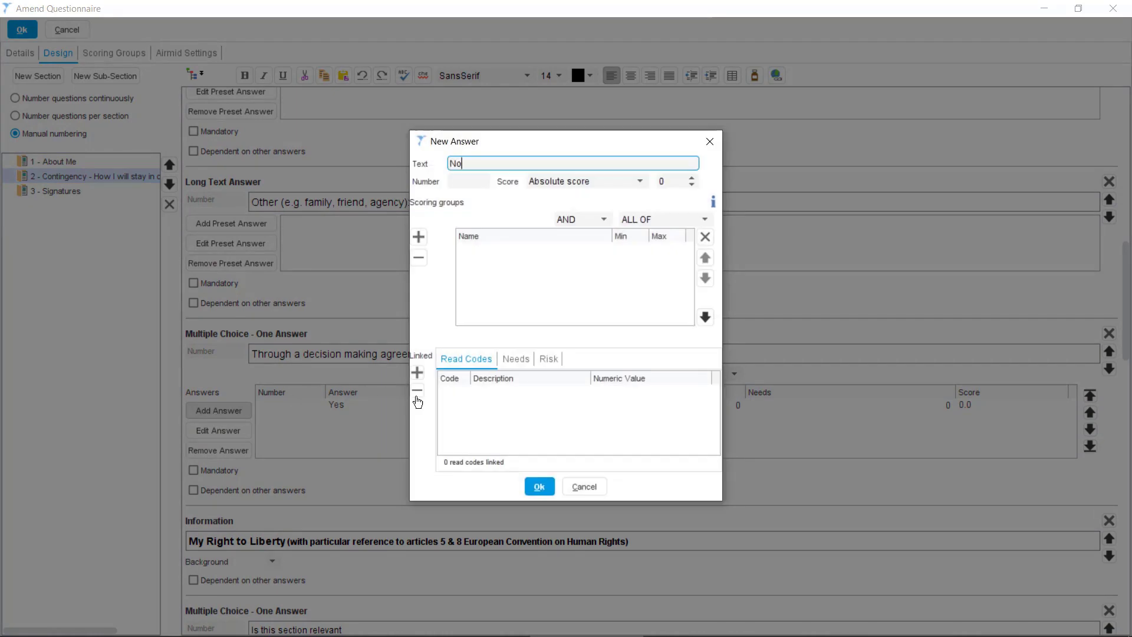
click(539, 487)
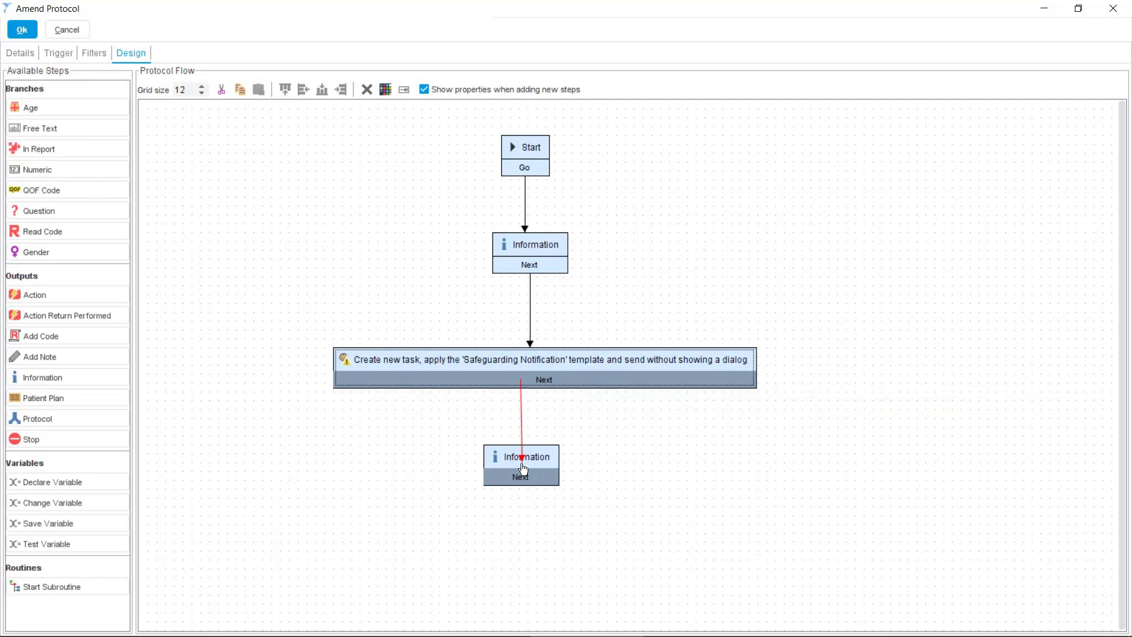
Connect the Safeguarding Notification task's Next to the final Information step
drag(523, 468, 522, 469)
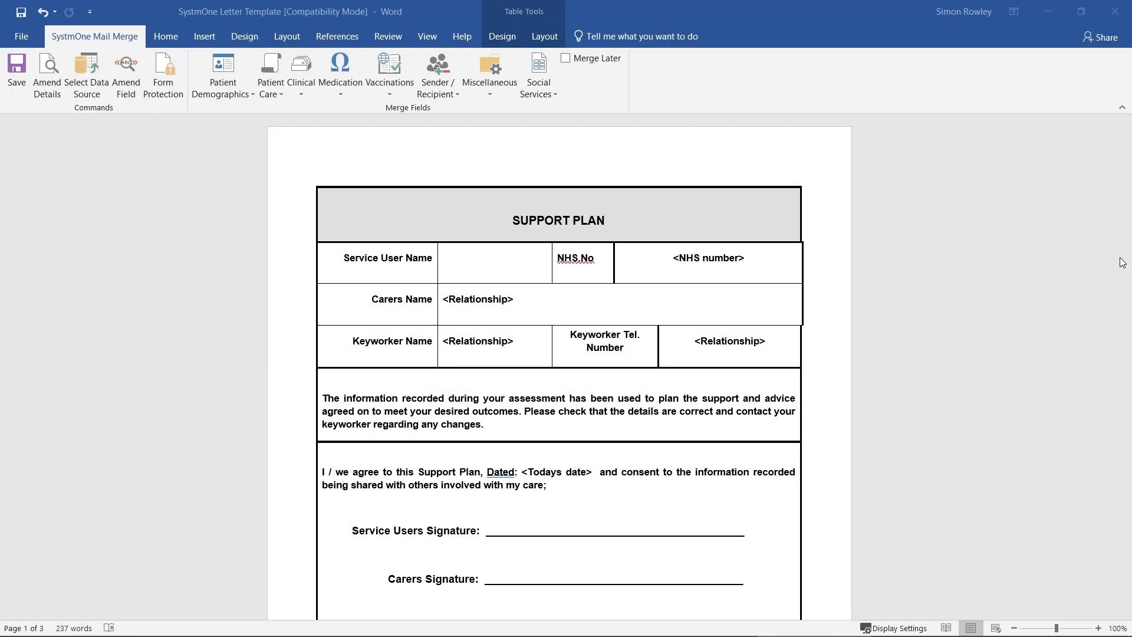
Paste the <Patient name> merge field into the template's Service User Name cell
click(488, 263)
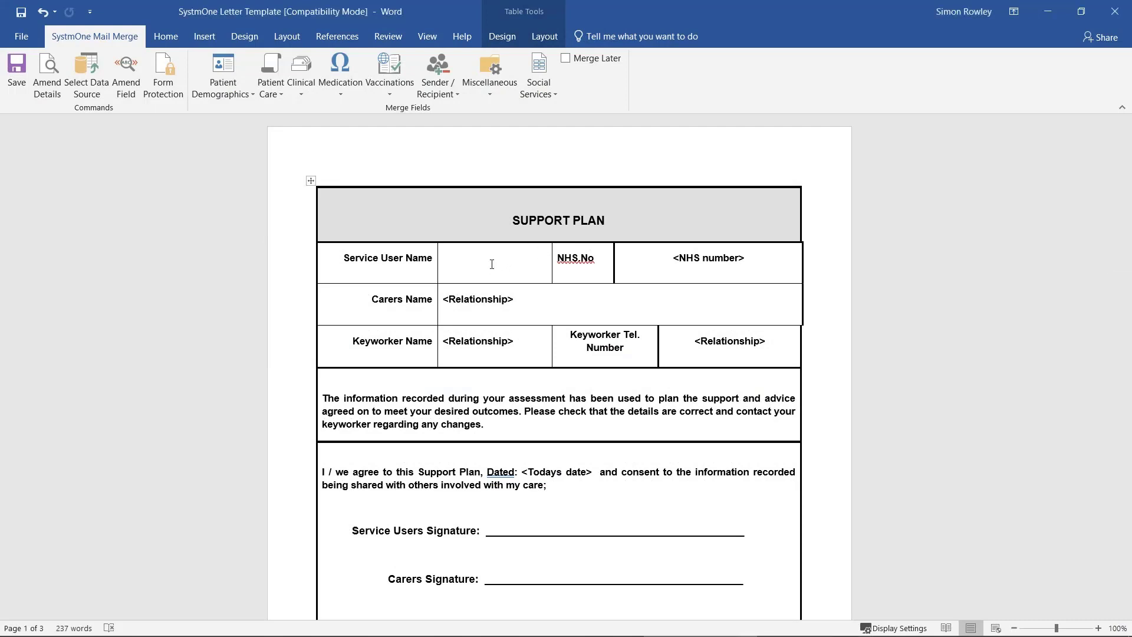
text(<Patient name>)
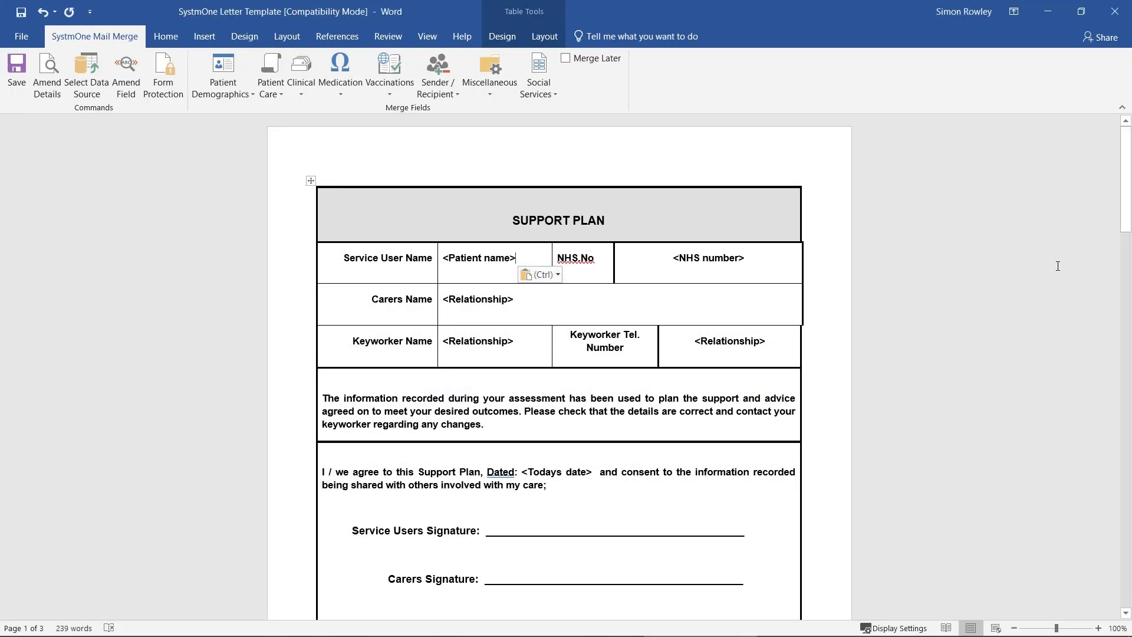
drag(1126, 225, 1125, 279)
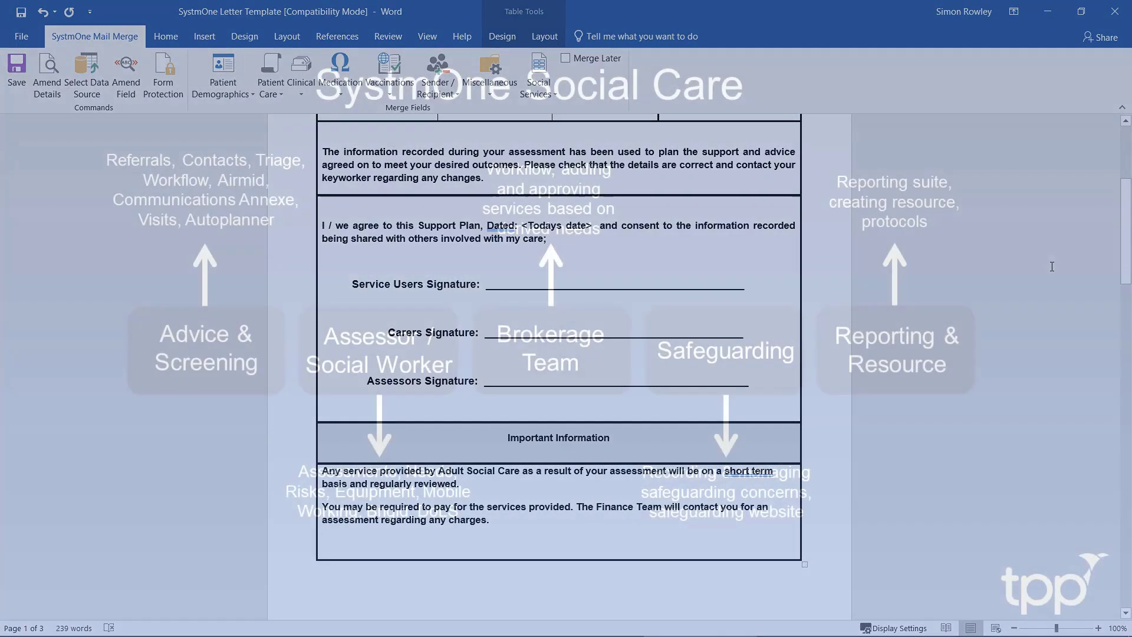